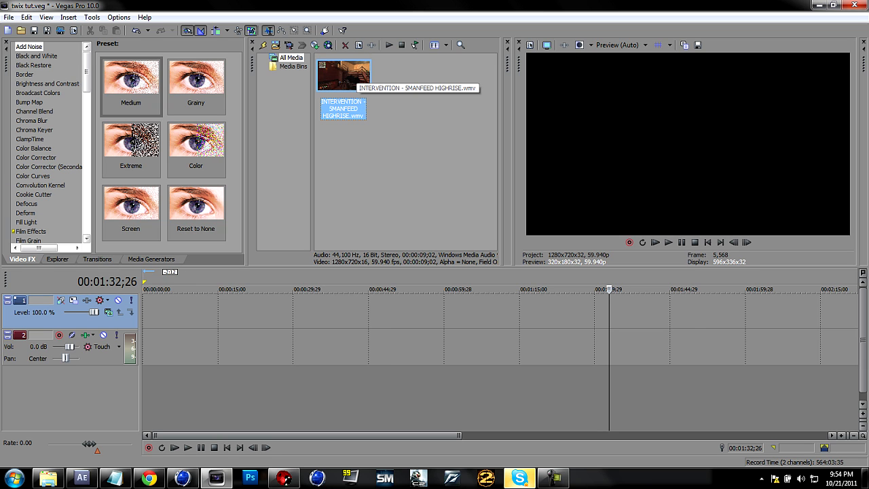
Step: Place INTERVENTION - 5MANFEED HIGHRISE.wmv at the start of the video track and delete its audio event
left_click_drag(356, 75, 145, 319)
left_click(163, 347)
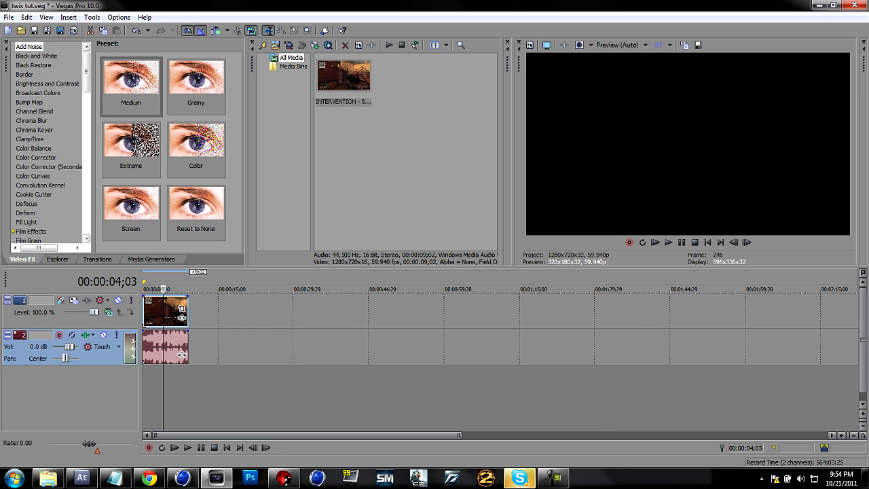
key("Delete")
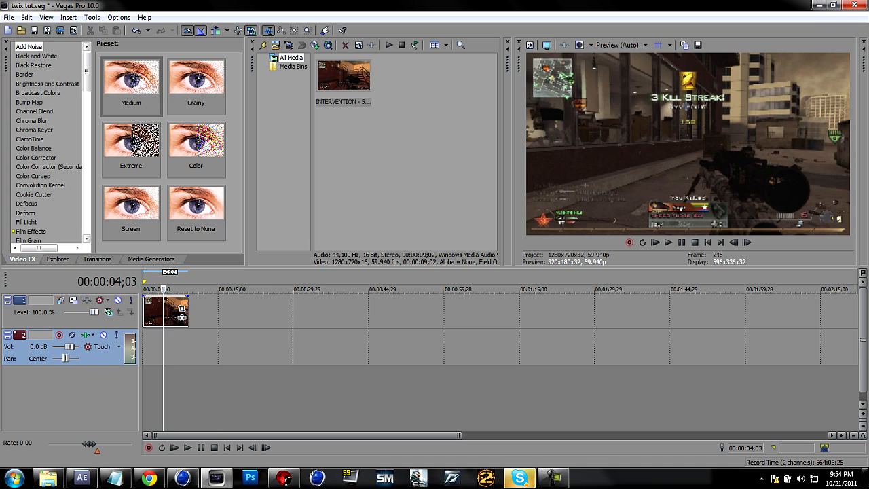
Step: Crop the video event slightly in Event Pan/Crop to about 1,257.3 by 707.3, keeping it centered
left_click(159, 312)
scroll(159, 313, "up", 2)
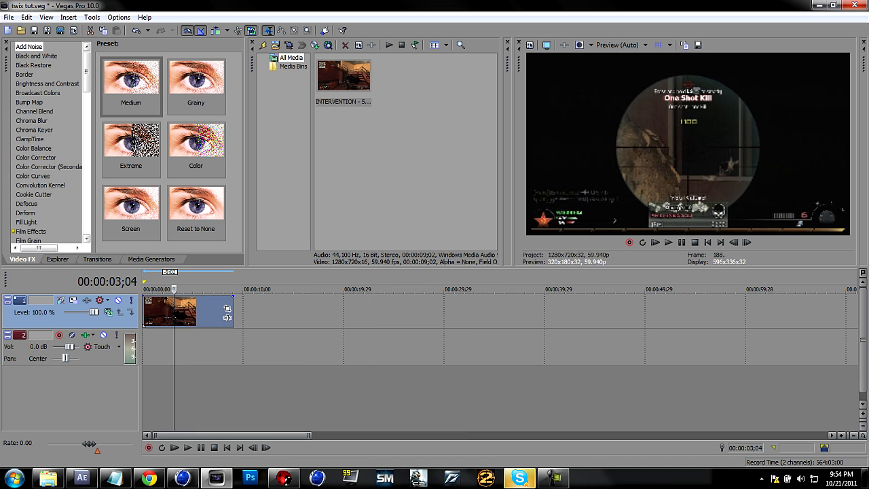
left_click_drag(175, 289, 154, 289)
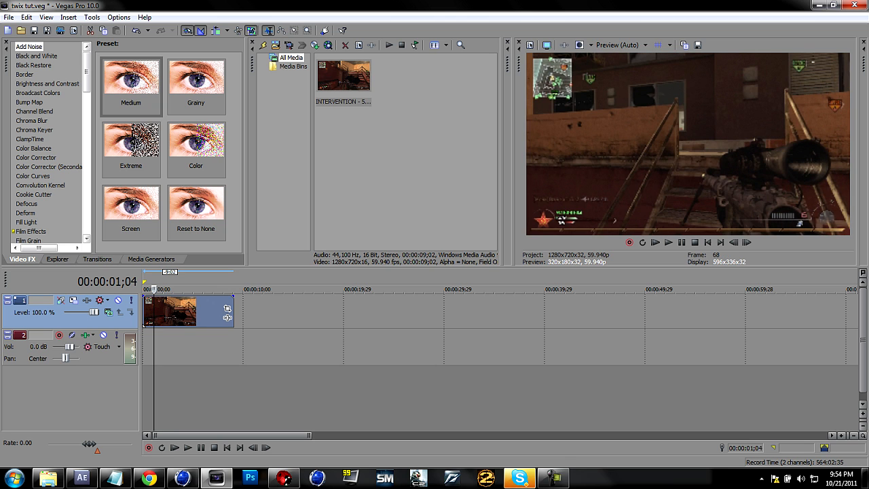
left_click(228, 308)
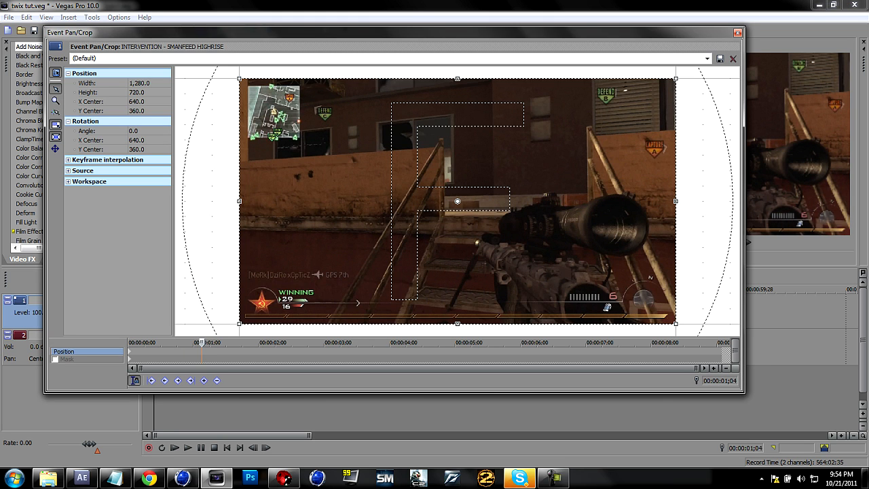
left_click_drag(676, 79, 671, 81)
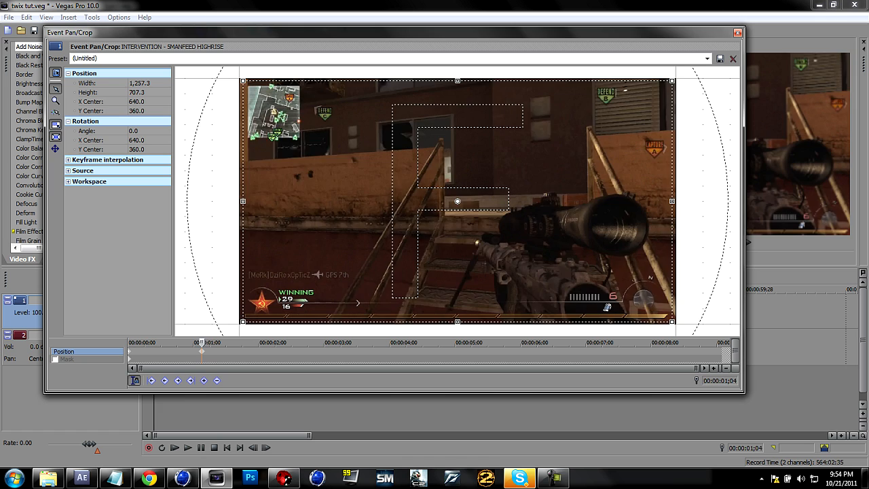
left_click(203, 380)
left_click(217, 380)
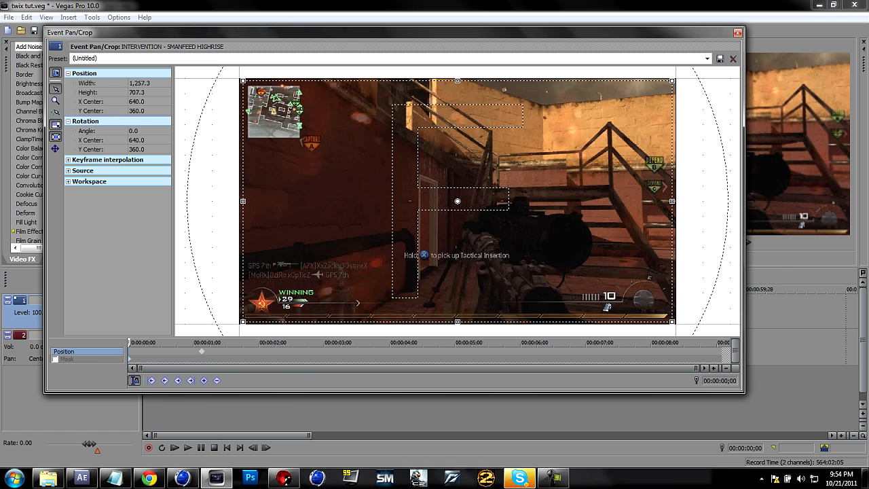
left_click(737, 33)
Step: Return the playhead to the start and set the video event to Disable resample
left_click(151, 312)
scroll(151, 312, "up", 1)
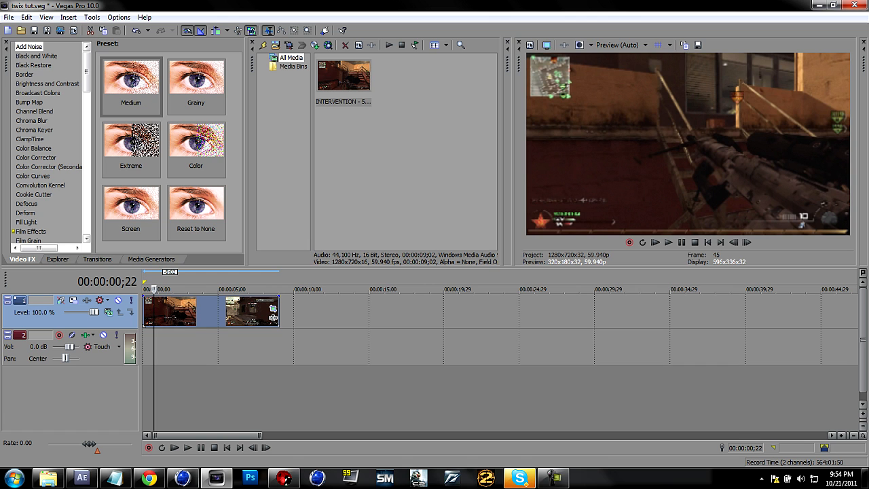
mouse_move(153, 289)
left_mouse_down()
mouse_move(170, 289)
mouse_move(143, 289)
left_mouse_up()
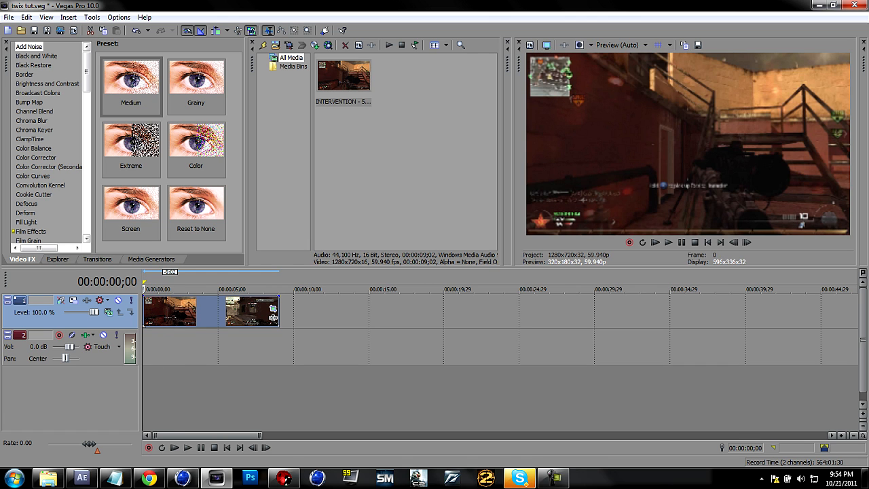
right_click(169, 306)
left_click(196, 297)
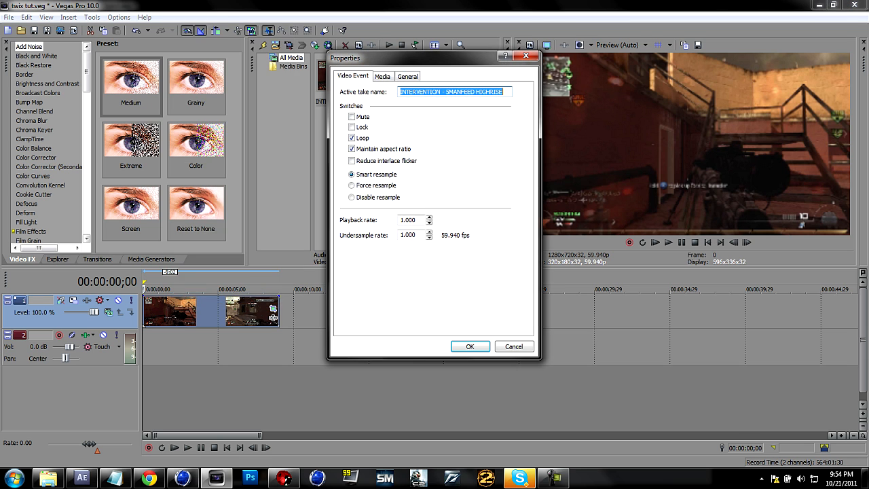
left_click(351, 197)
key("Return")
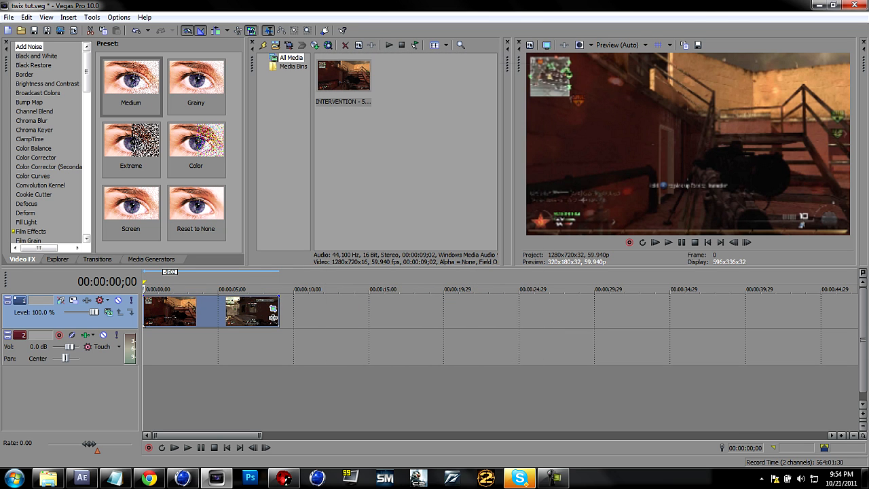
Step: Review the project's video template, frame size and frame rate in the project properties
left_click(8, 18)
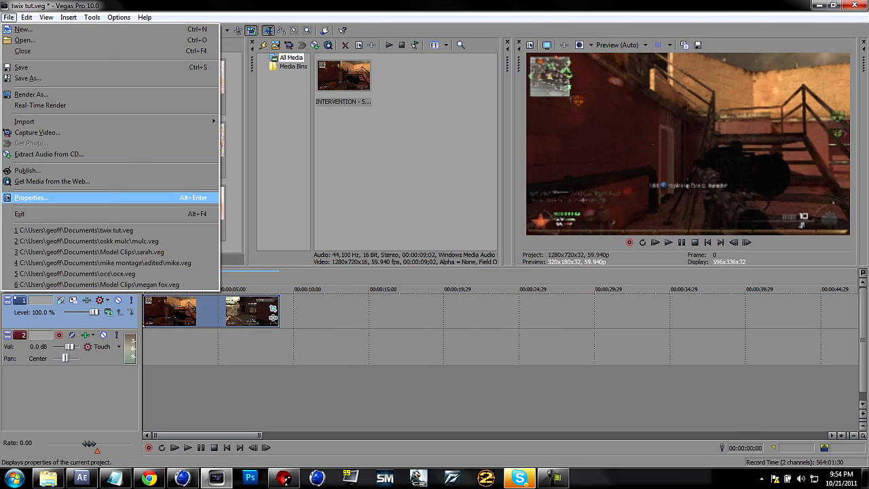
left_click(31, 198)
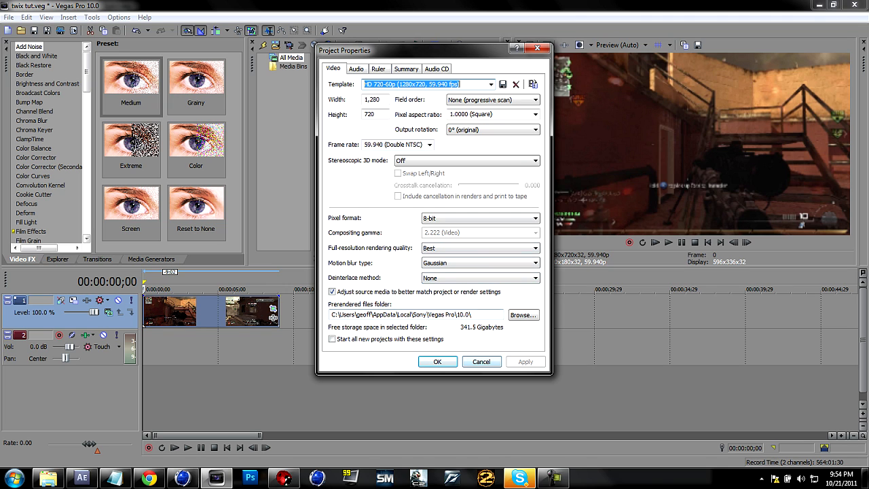
key("Return")
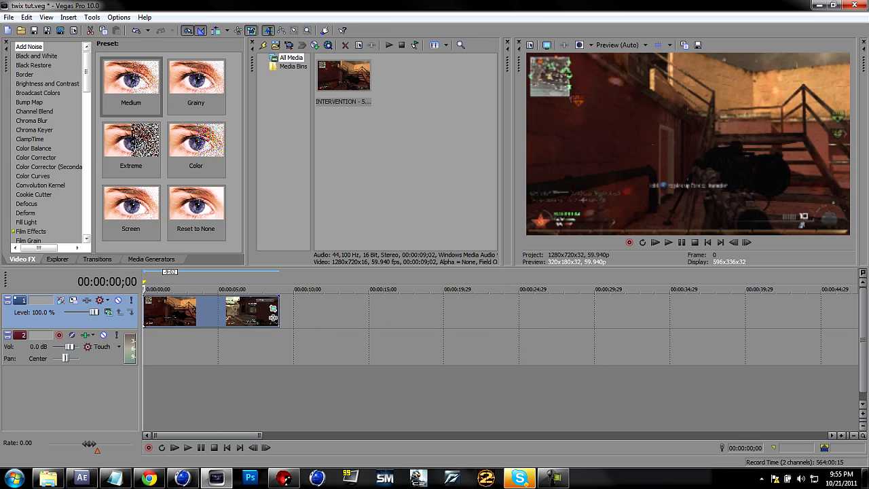
Step: Locate the first scoped shot frame by frame, split the clip at 00:00:02;05 and move the remainder later, leaving a gap
key("space")
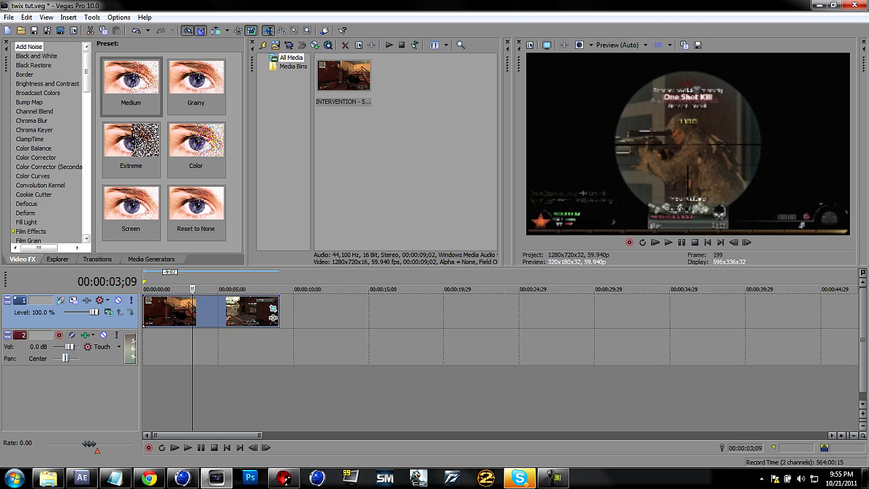
key("Left")
key("Left")
key("Left")
key("Left")
key("Left")
key("Left")
key("Left")
key("Left")
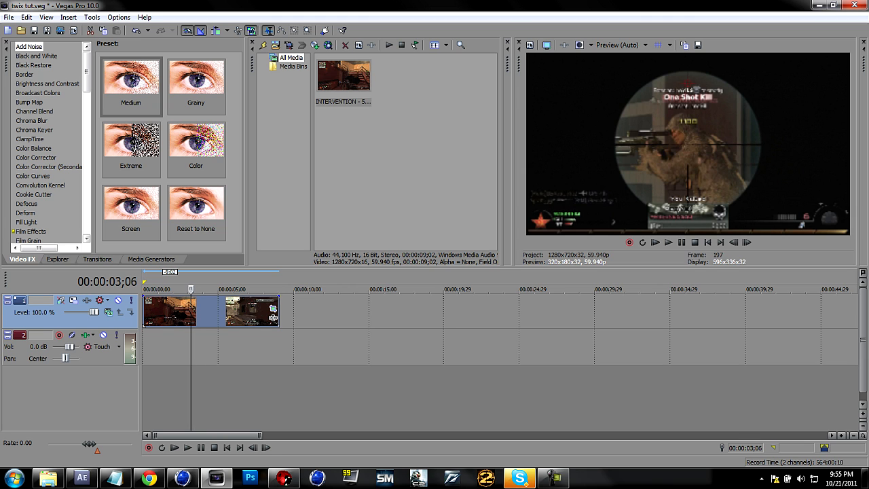
key("Left")
key("Left")
key("Left")
key("Left")
key("Left")
key("Left")
key("Left")
key("Left")
key("Left")
key("Left")
key("Left")
key("Left")
key("Left")
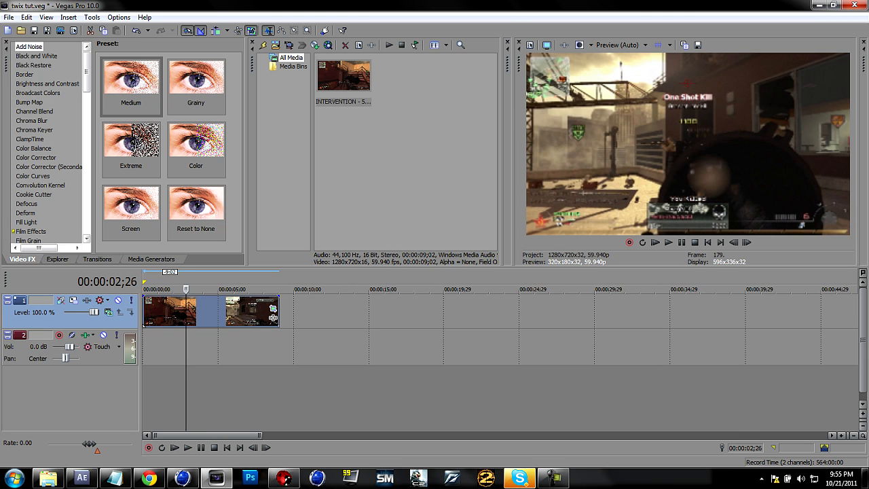
key("Left")
key("Left")
key("Left")
key("Left")
key("Left")
key("Left")
key("Left")
key("Left")
key("Left")
key("Left")
key("Left")
key("Left")
key("Left")
key("Left")
key("Left")
key("Left")
key("Left")
key("Left")
key("Left")
key("Left")
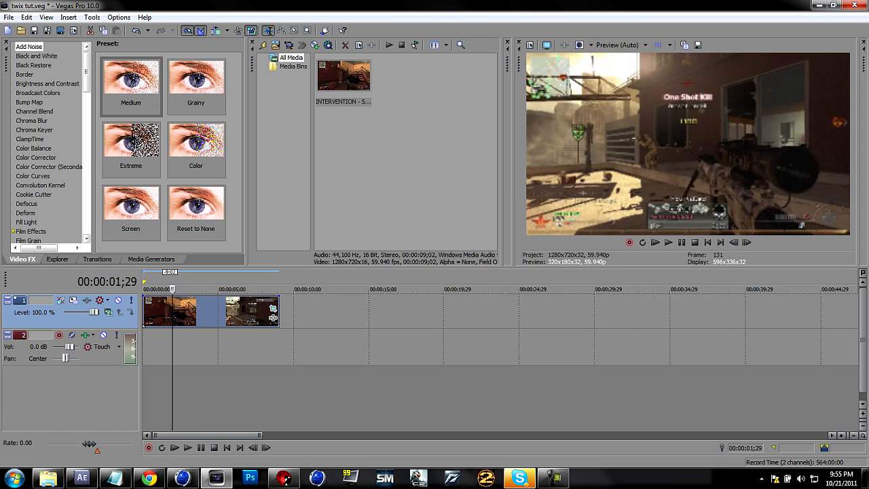
key("Left")
key("Left")
key("Left")
key("Right")
key("Right")
key("Right")
key("Right")
key("Right")
key("Right")
key("Right")
key("Right")
key("Right")
key("Right")
key("Right")
key("Right")
key("Right")
key("Right")
key("Right")
key("Right")
key("Right")
key("Right")
key("Right")
key("Right")
key("Right")
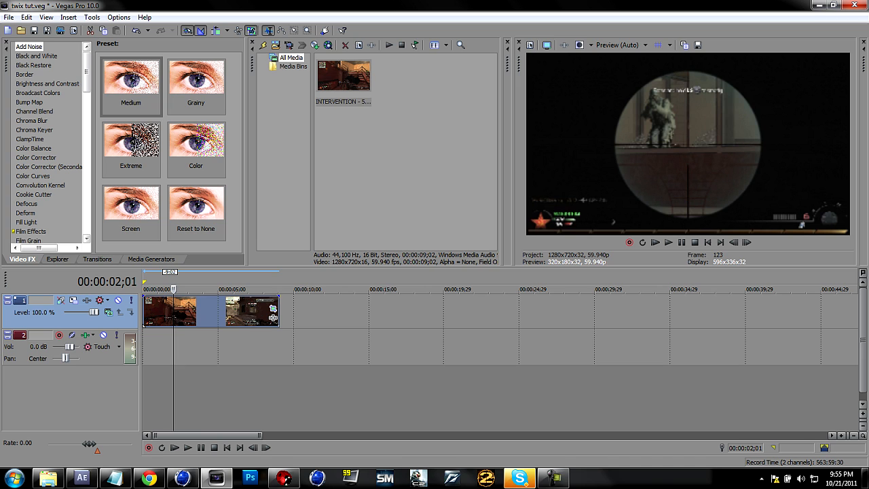
key("Right")
key("Right")
key("Right")
key("Right")
key("Right")
key("Right")
key("Right")
key("Right")
key("Right")
key("Right")
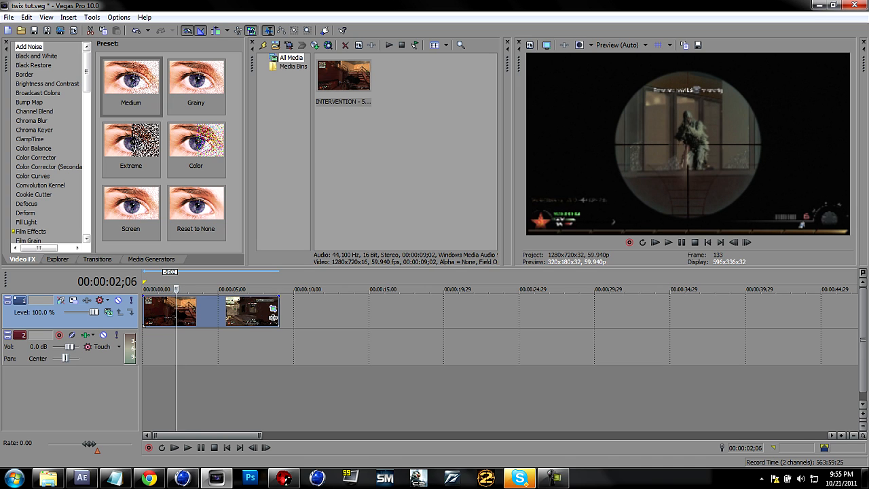
key("Left")
key("Left")
key("s")
left_click_drag(224, 312, 251, 312)
scroll(250, 312, "up", 5)
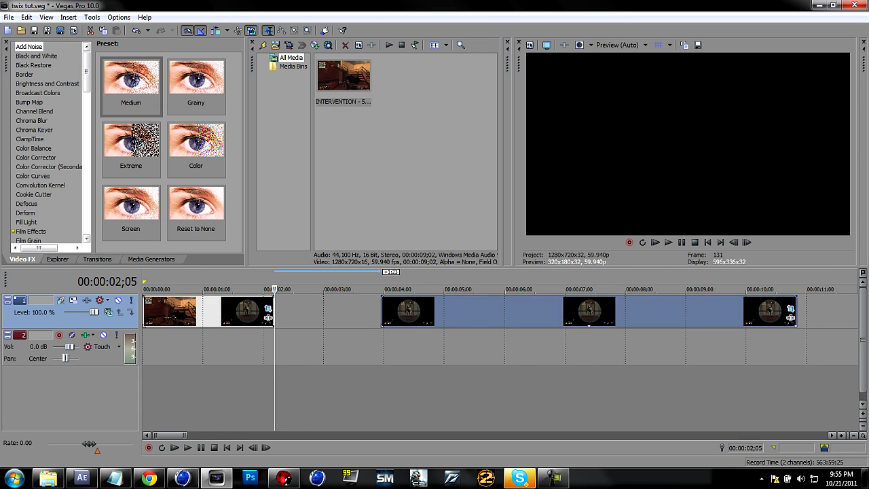
Step: Split the first clip segment at 00:00:02;01 and delete the short piece after the cut
key("Left")
key("Left")
key("Left")
key("Left")
key("Left")
key("Left")
key("Left")
key("Left")
key("Left")
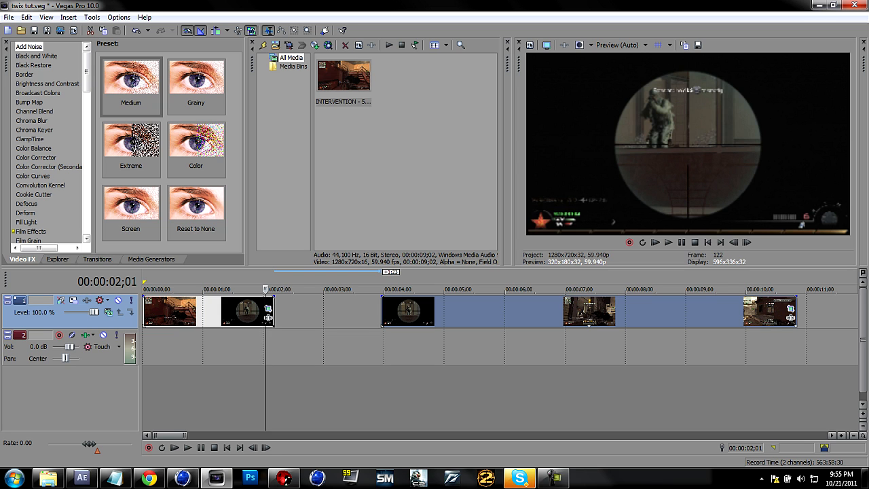
left_click(488, 311)
key("Left")
key("Left")
key("Right")
key("Right")
key("Left")
key("Right")
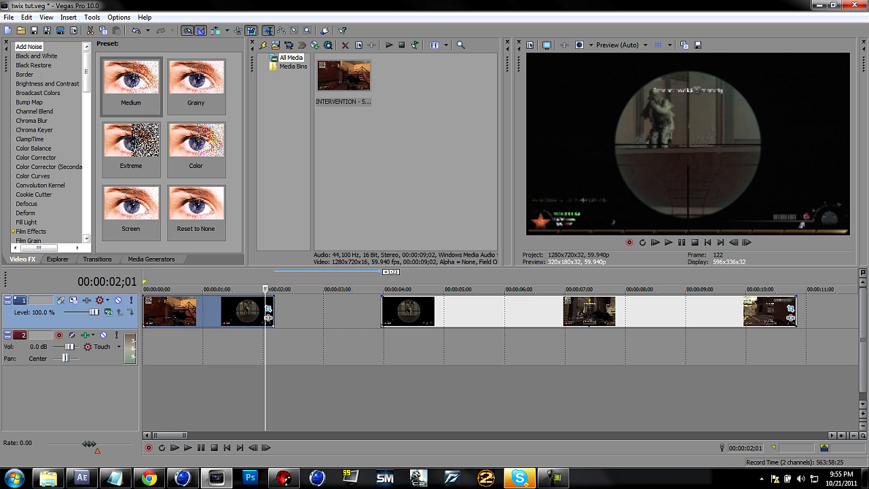
key("s")
key("Delete")
Step: Step back through the trimmed first segment and play it from the start to check it
key("Left")
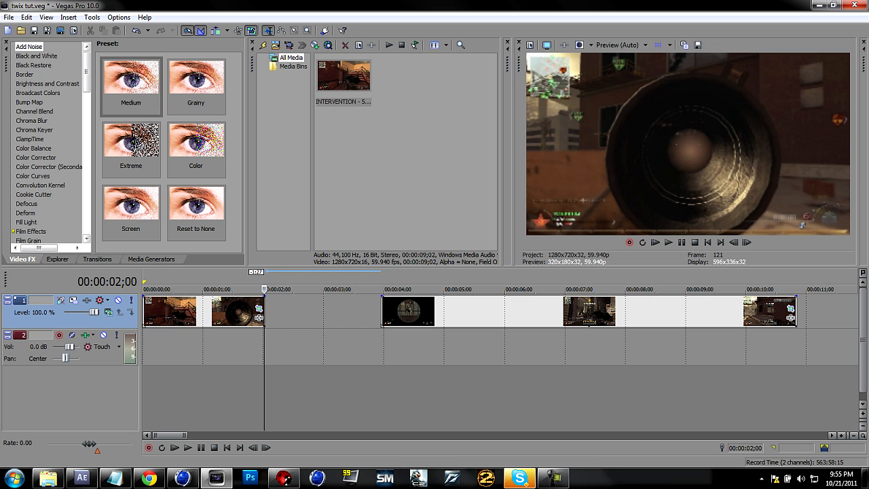
key("Up")
key("Page_Up")
key("Left")
key("Left")
key("Left")
key("Left")
key("Left")
key("Left")
key("Left")
key("Left")
key("Left")
key("Left")
key("Left")
key("Left")
key("Left")
key("Left")
key("Left")
key("Left")
key("Left")
key("Left")
key("Left")
key("Left")
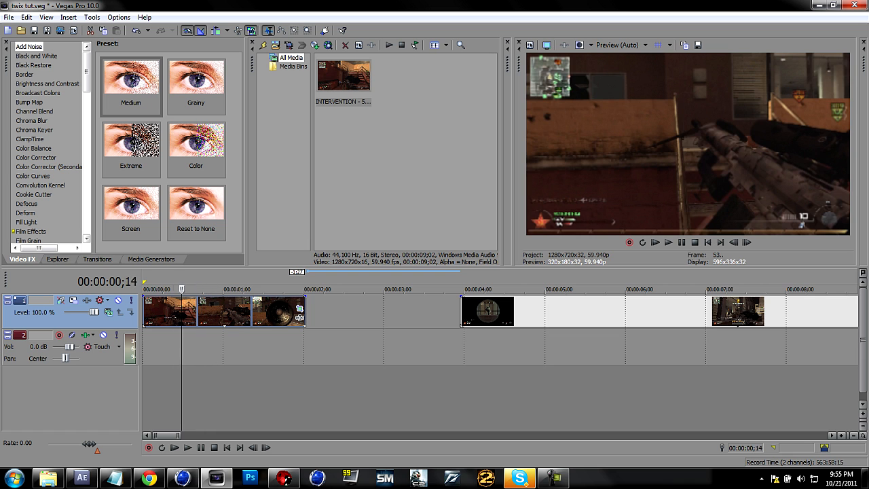
left_click(201, 447)
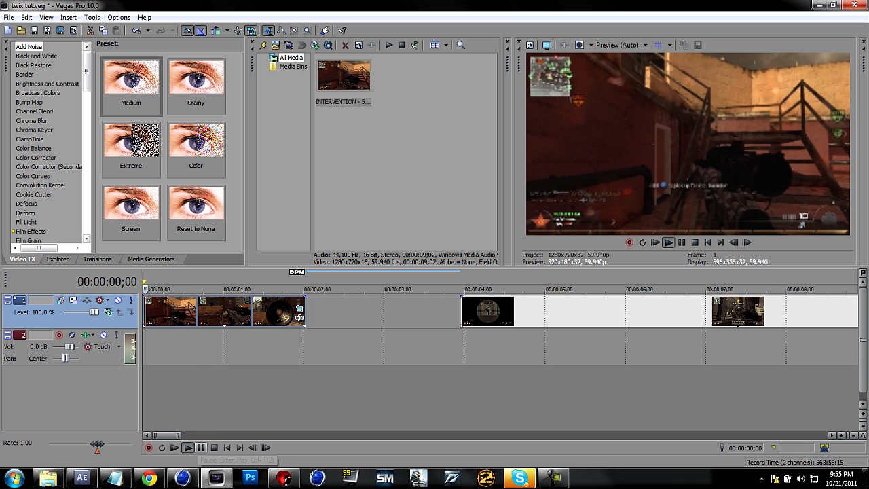
left_click(201, 448)
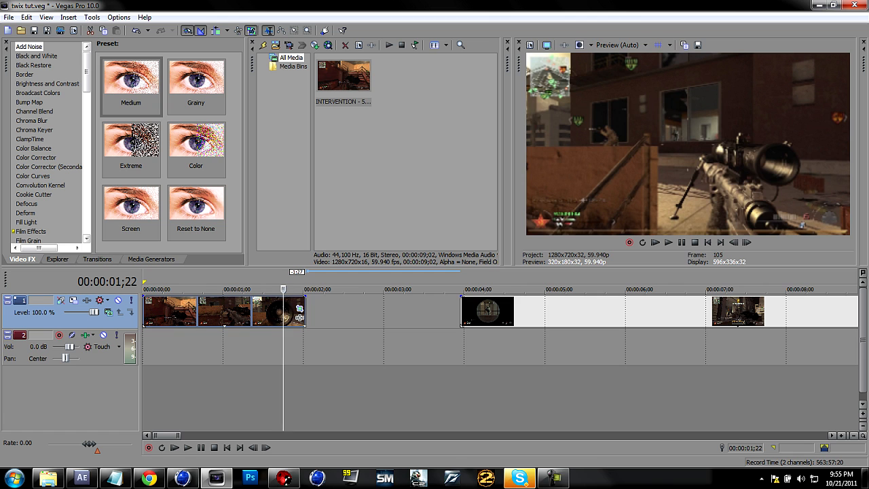
Step: Step forward frame by frame through the end of the first segment and into the gap to check the cut
key("Right")
key("Right")
key("Right")
key("Right")
key("Right")
key("Right")
key("Right")
key("Right")
key("Right")
key("Right")
key("Right")
key("Right")
key("Right")
key("Right")
key("Right")
key("Right")
key("Right")
key("Right")
key("Right")
key("Right")
left_click_drag(316, 289, 363, 289)
Step: Place a marker at 00:00:05;15 and move the scoped segment so that it starts there, widening the gap
left_click(380, 312)
scroll(380, 312, "up", 1)
scroll(379, 312, "down", 2)
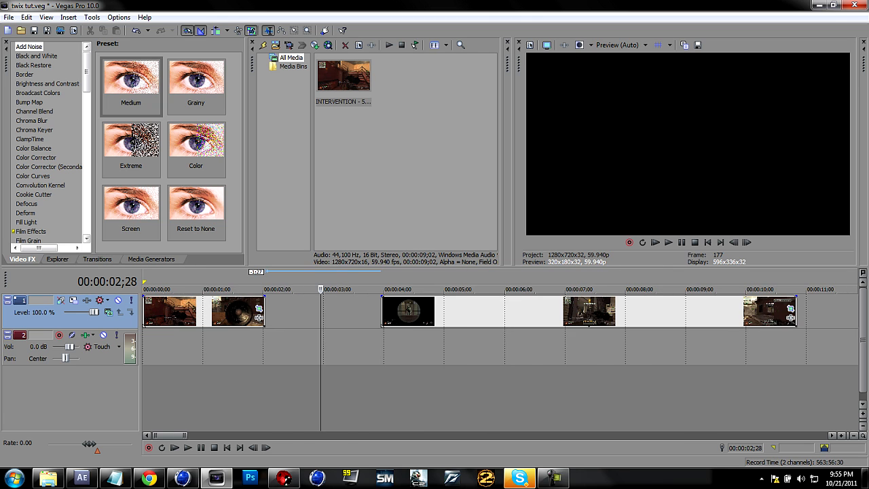
scroll(379, 312, "down", 1)
left_click_drag(262, 289, 293, 289)
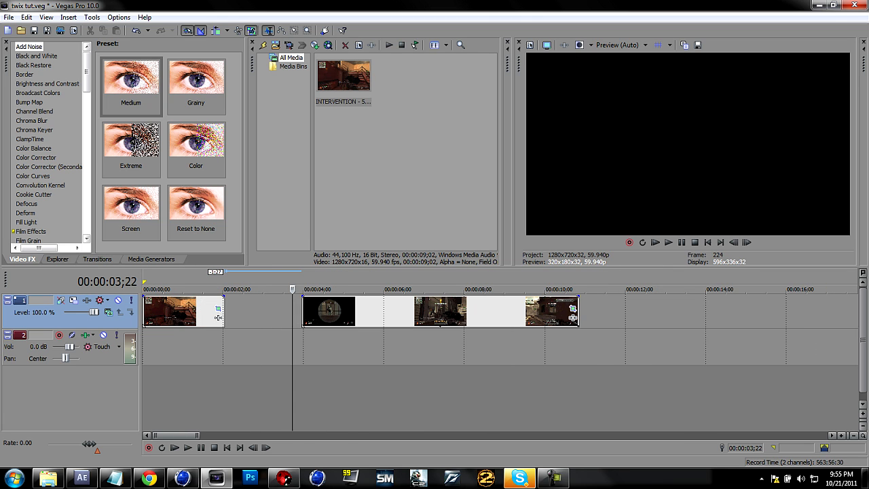
left_click_drag(353, 312, 506, 312)
left_click_drag(292, 289, 365, 289)
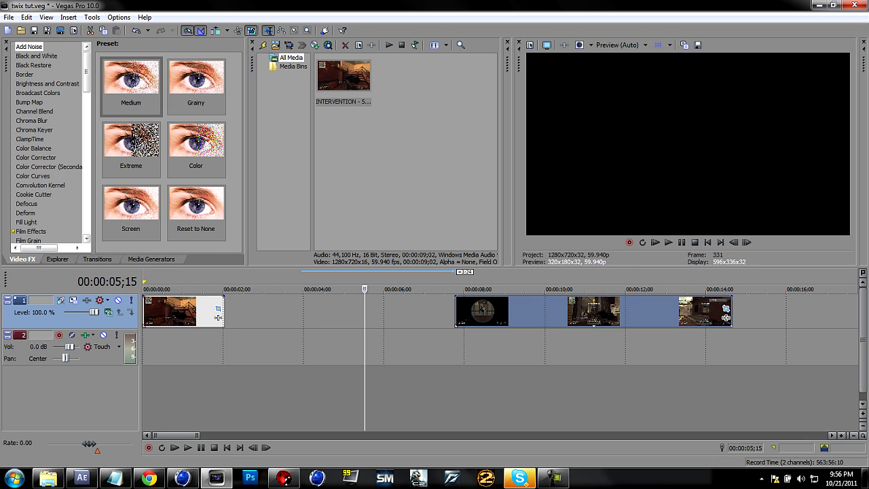
key("m")
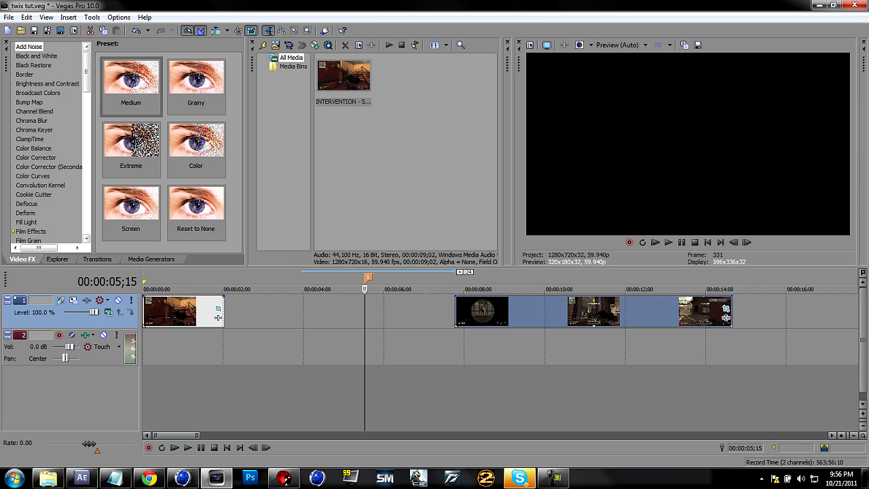
left_click_drag(529, 312, 439, 311)
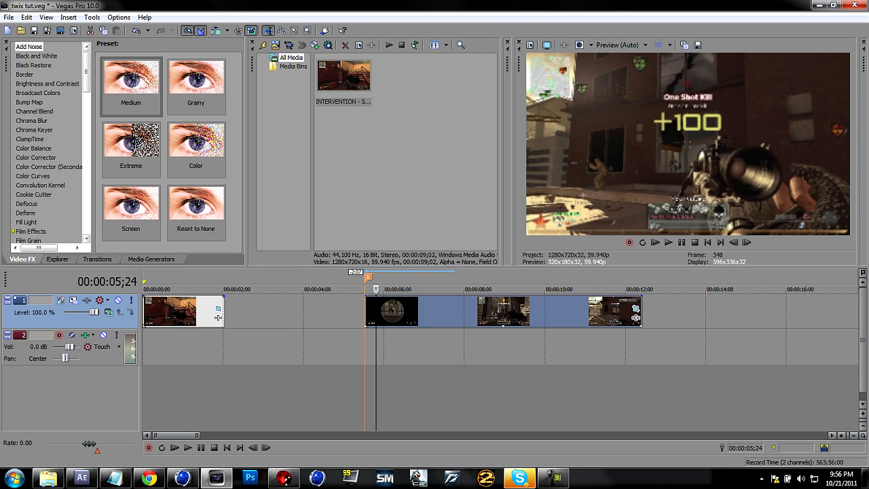
Step: Play and frame-step the second segment to 00:00:06;08, cut it there and remove the rest of the clip
left_click(378, 312)
left_click(322, 312)
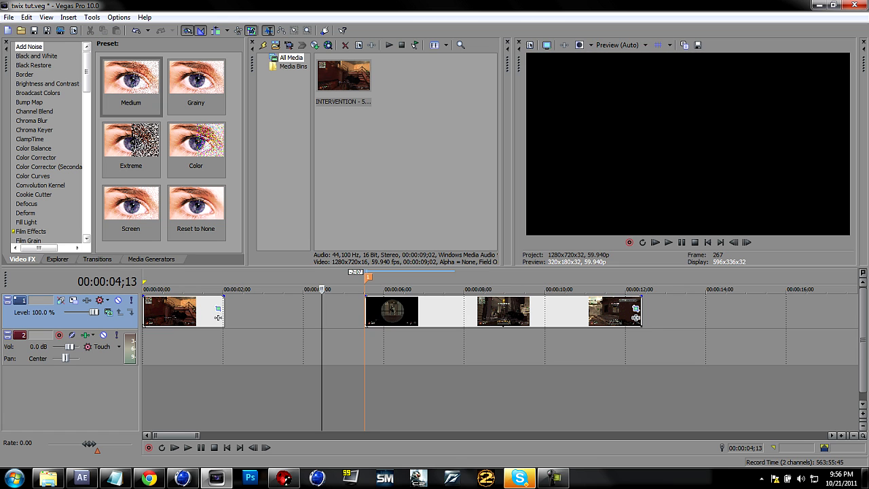
left_click(364, 311)
left_click(355, 312)
left_click(315, 311)
left_click(344, 312)
left_click(364, 312)
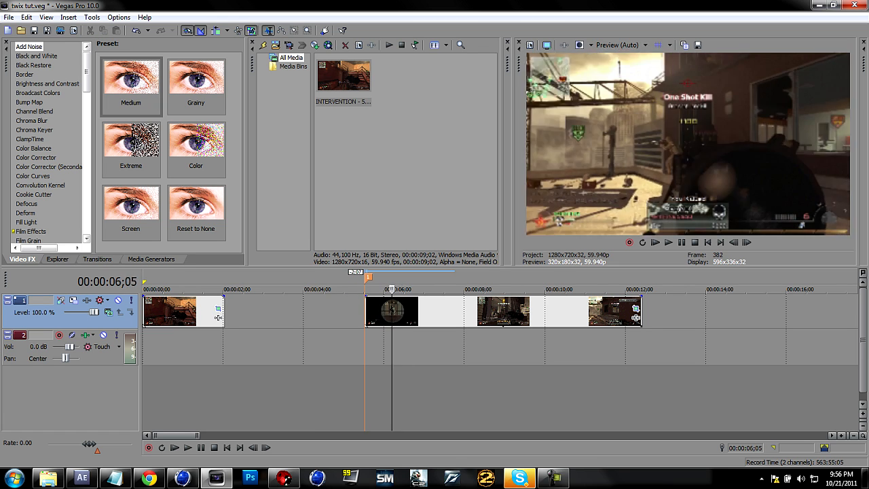
key("space")
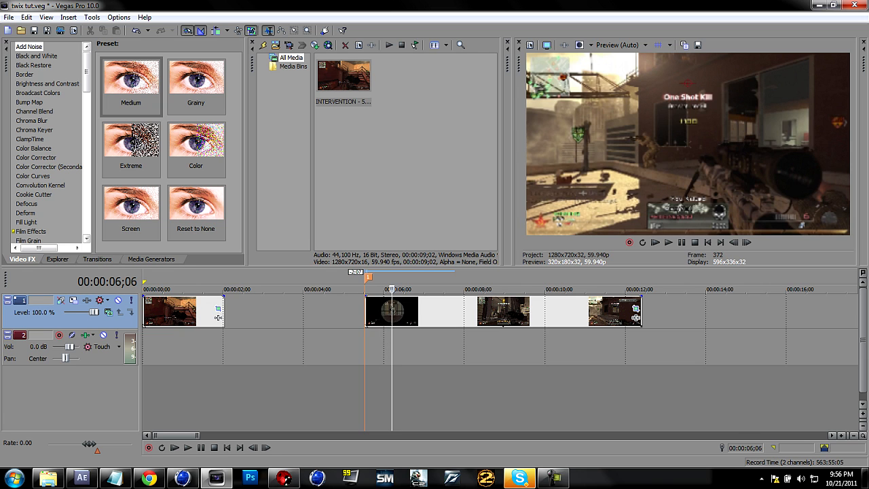
left_click(392, 312)
key("Right")
key("Right")
key("Right")
key("Right")
key("Right")
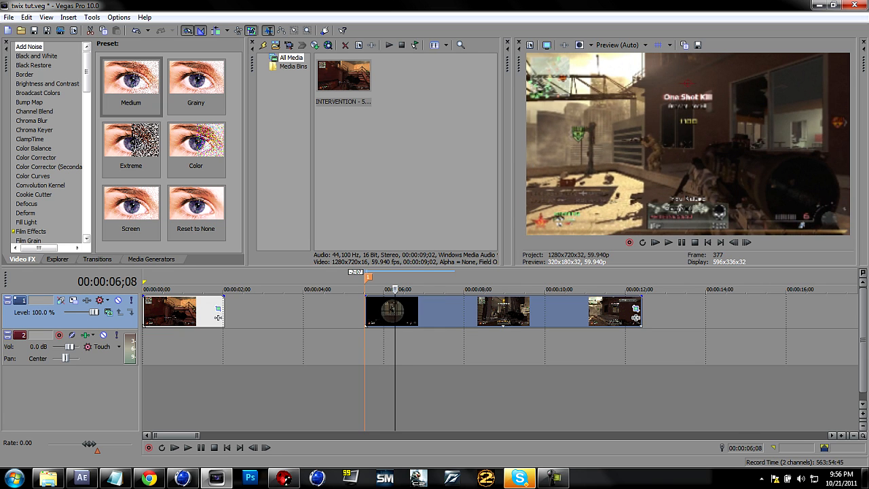
left_click_drag(641, 312, 395, 312)
left_click(297, 312)
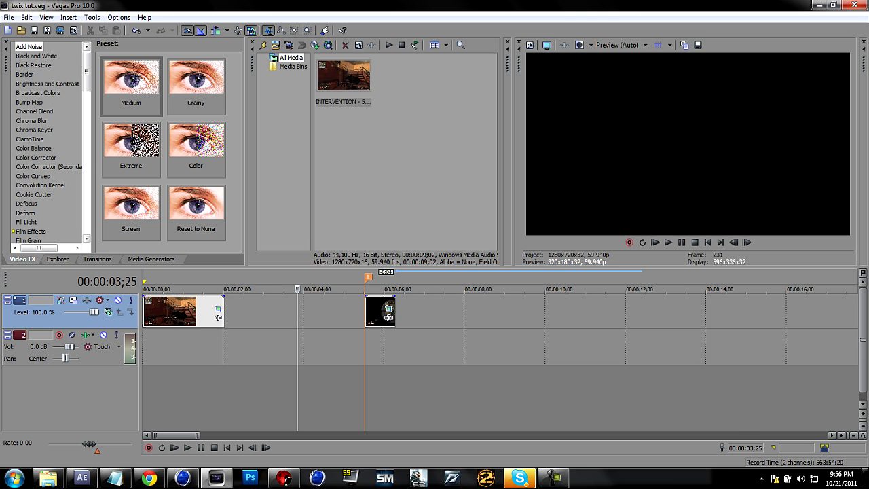
Step: Scrub from the first segment across the gap to the start of the second segment to review the spacing
left_click(174, 311)
left_click_drag(174, 289, 365, 289)
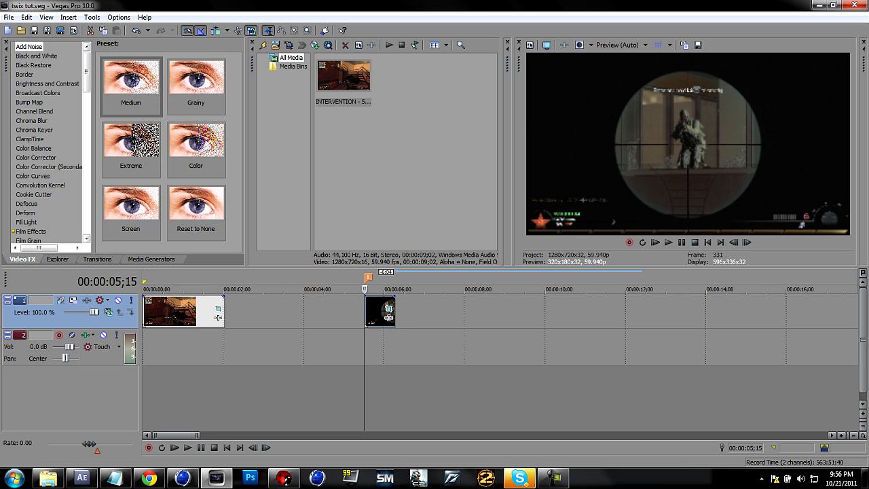
left_click(279, 312)
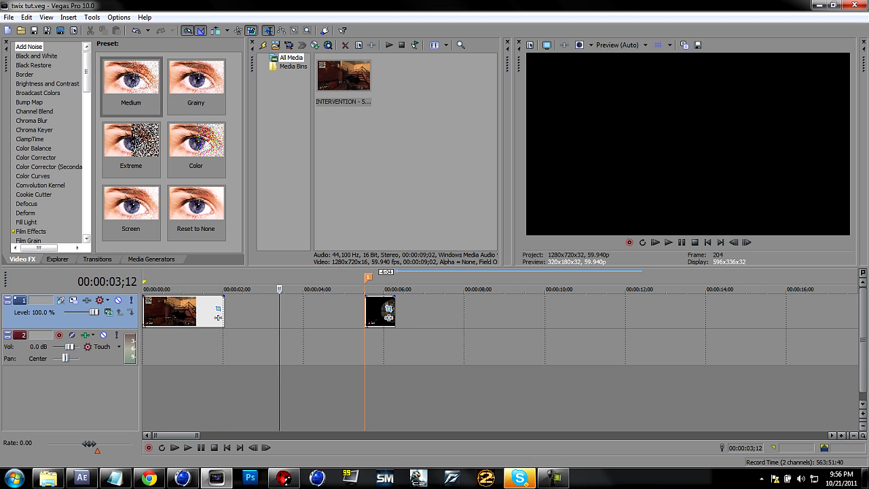
Step: Play the first segment up to 00:00:01;24, split it there and place a marker at the cut
left_click_drag(279, 289, 193, 289)
left_click(218, 317)
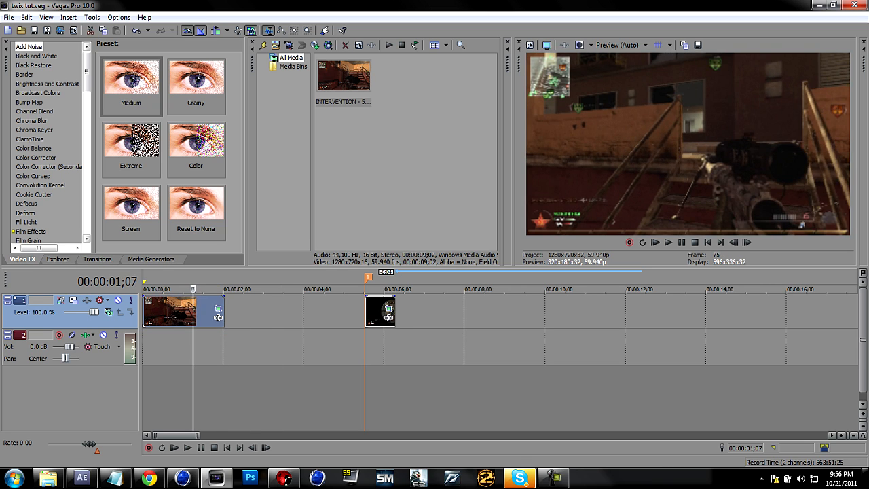
key("space")
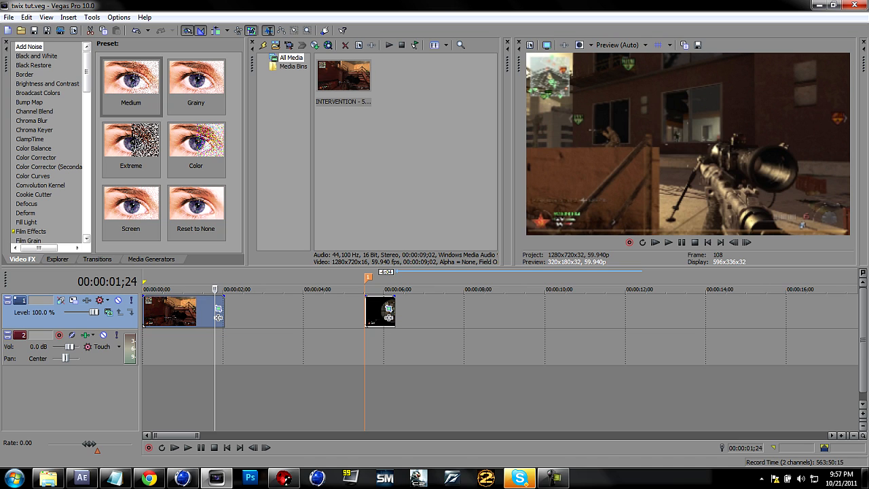
left_click_drag(218, 317, 208, 318)
scroll(208, 317, "up", 2)
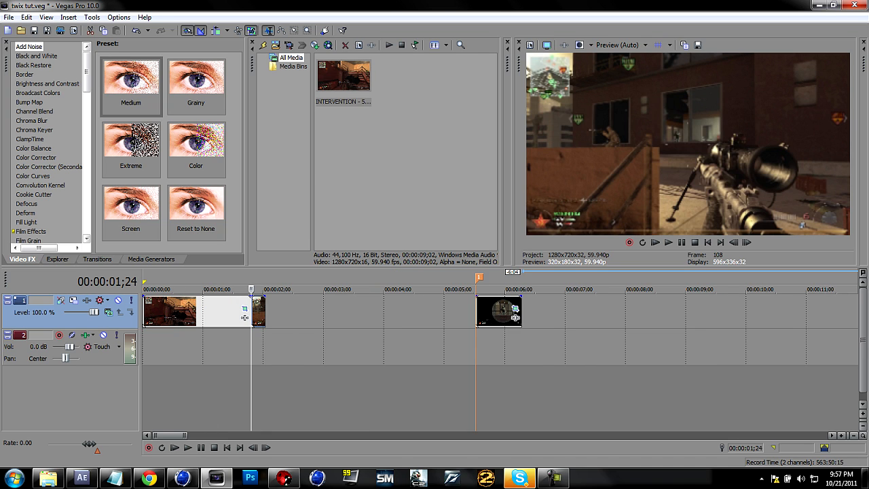
key("m")
Step: Set the loop region from the cut at 00:00:01;24 to the marker at 00:00:05;15
left_click(330, 387)
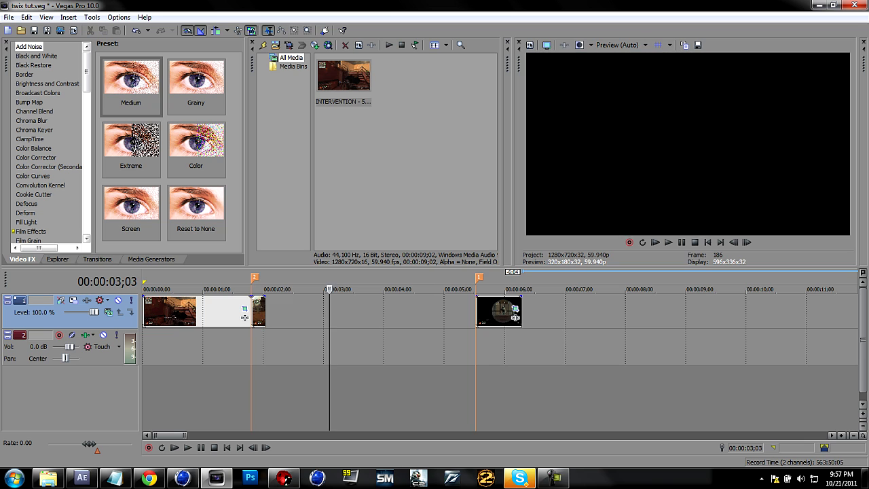
left_click(291, 387)
left_click(252, 387)
left_click_drag(251, 289, 465, 289)
double_click(386, 312)
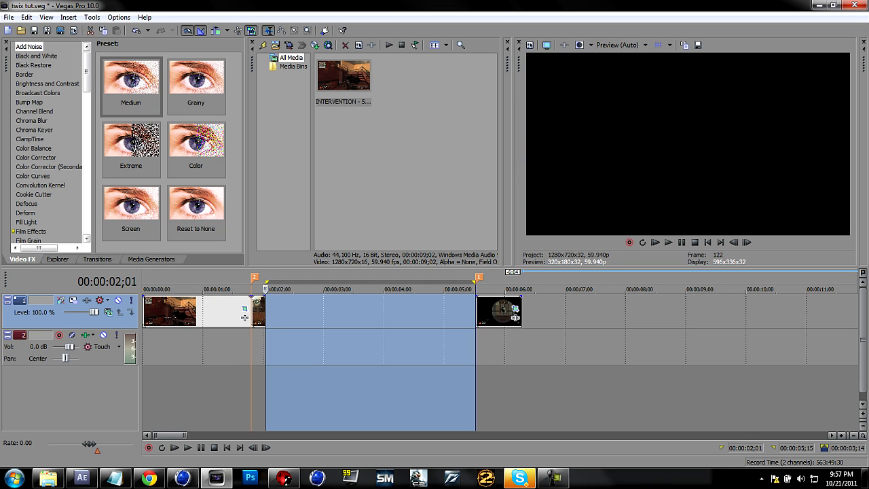
left_click_drag(266, 282, 252, 283)
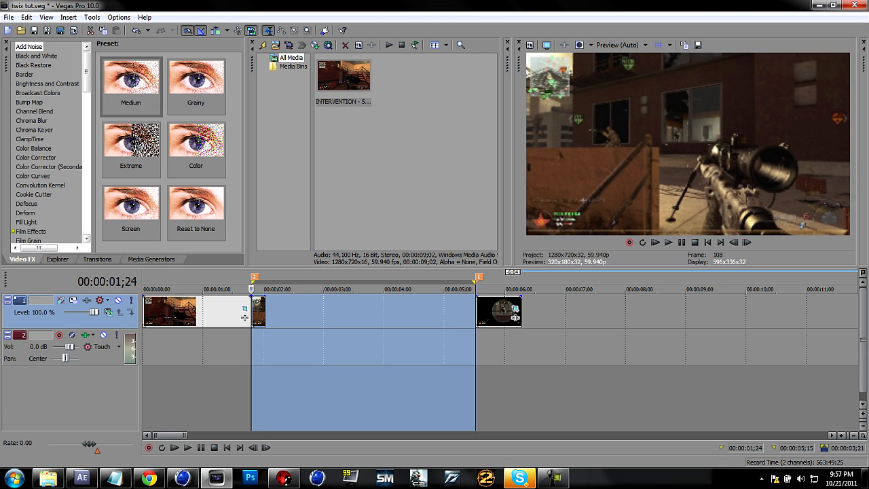
Step: Open the render settings for the project and name the output file beta tut twix.mp4
left_click(8, 17)
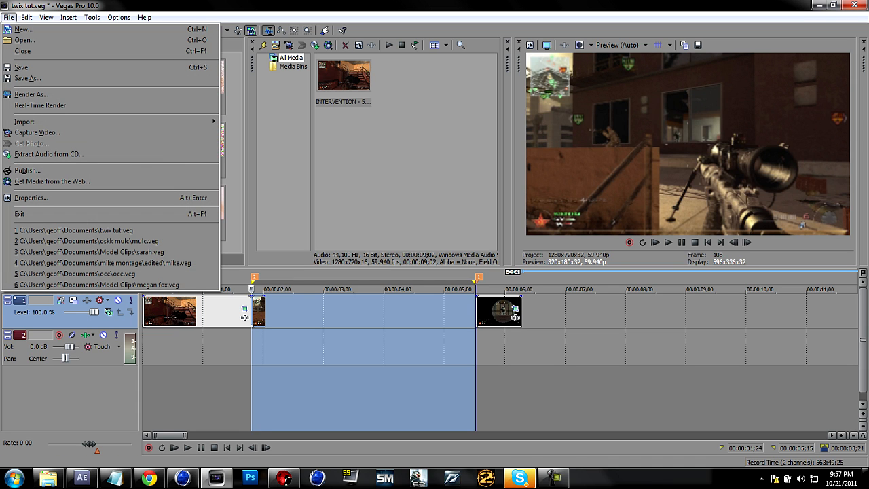
mouse_move(144, 17)
mouse_move(9, 17)
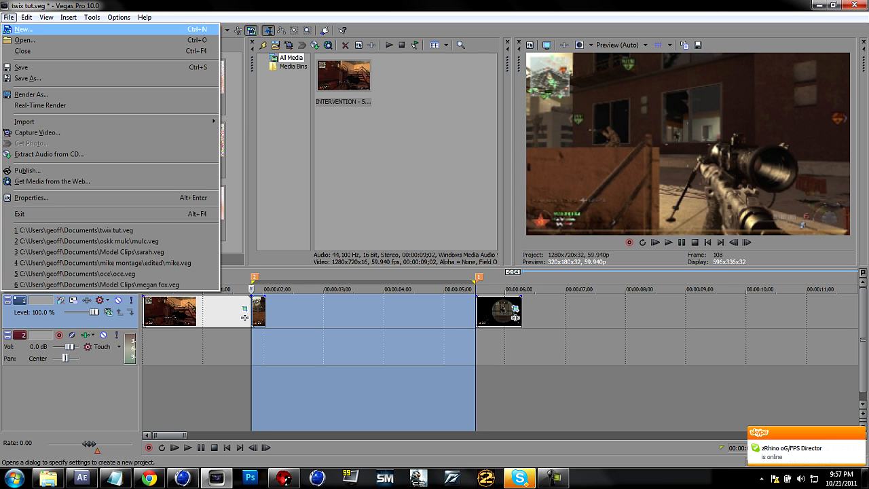
left_click(32, 94)
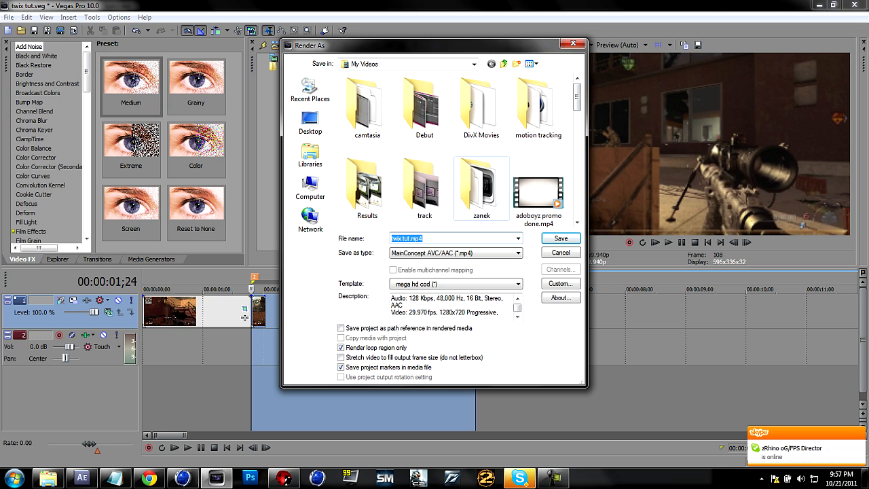
type("beta tut")
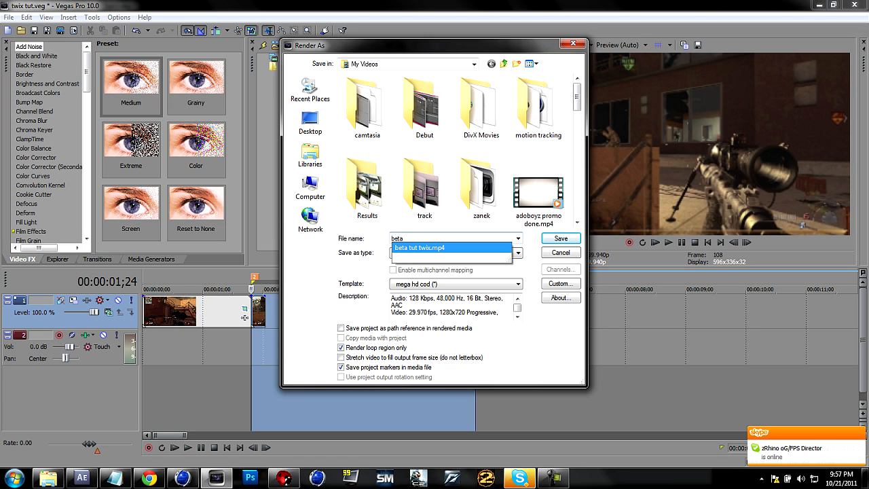
left_click(419, 247)
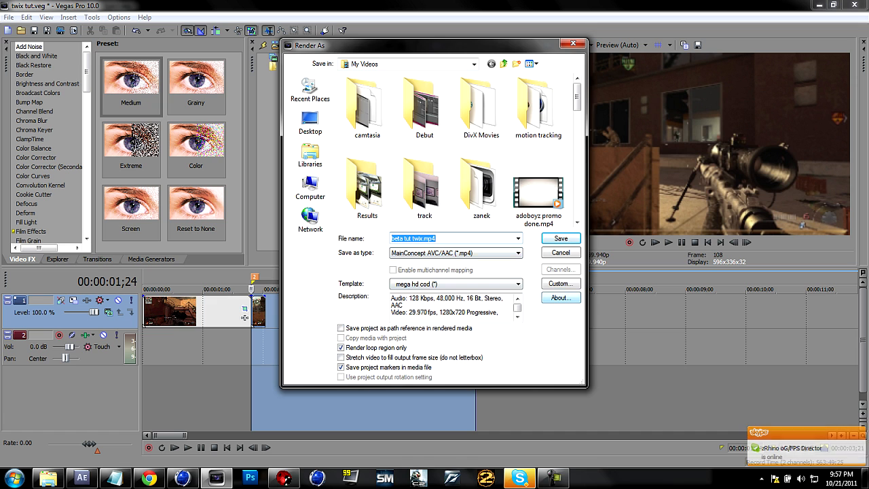
Step: Set the frame rate in the MainConcept AVC/AAC custom render settings to 59.94
left_click(560, 284)
left_click(421, 216)
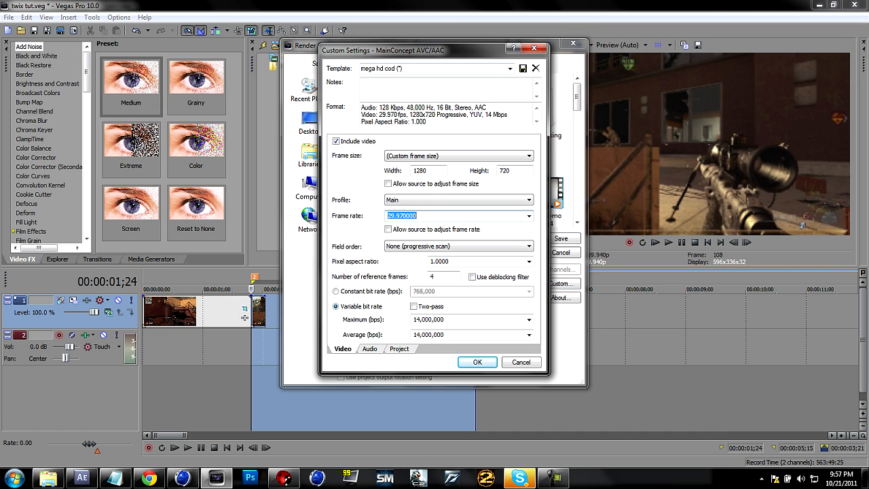
type("59.94")
left_click(477, 361)
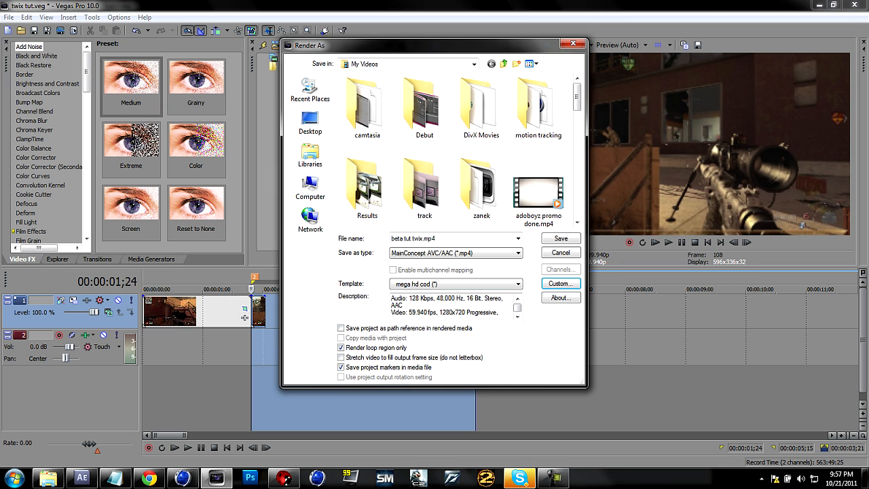
Step: Render the loop region, overwriting the existing beta tut twix.mp4, and dismiss the finished render dialog
key("Return")
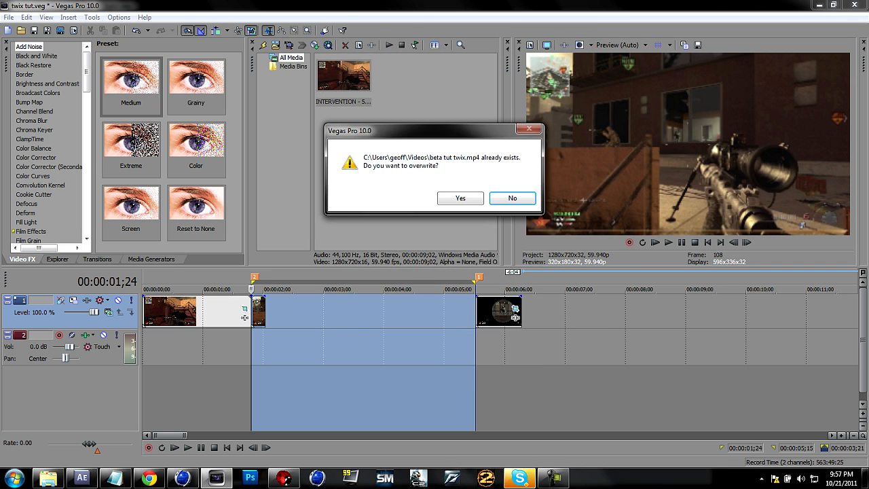
key("Return")
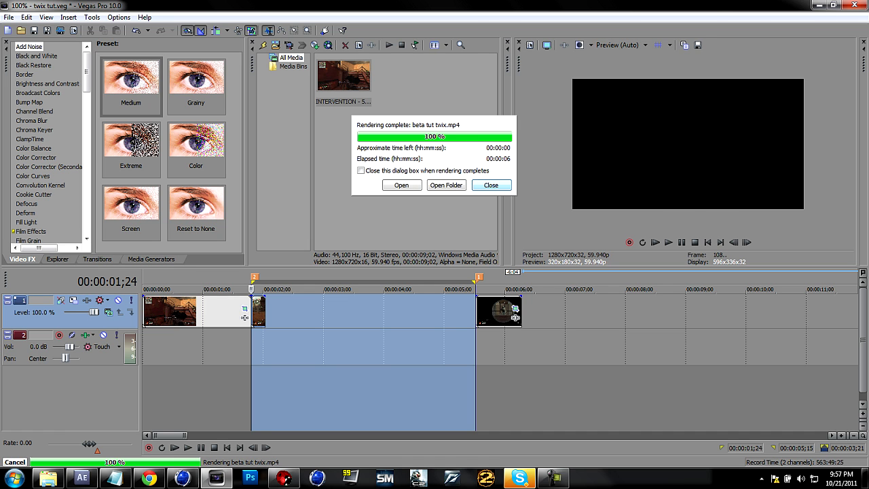
key("Return")
Step: Switch to After Effects, import beta tut twix.mp4 from the Videos library and create a composition from it
left_click(81, 478)
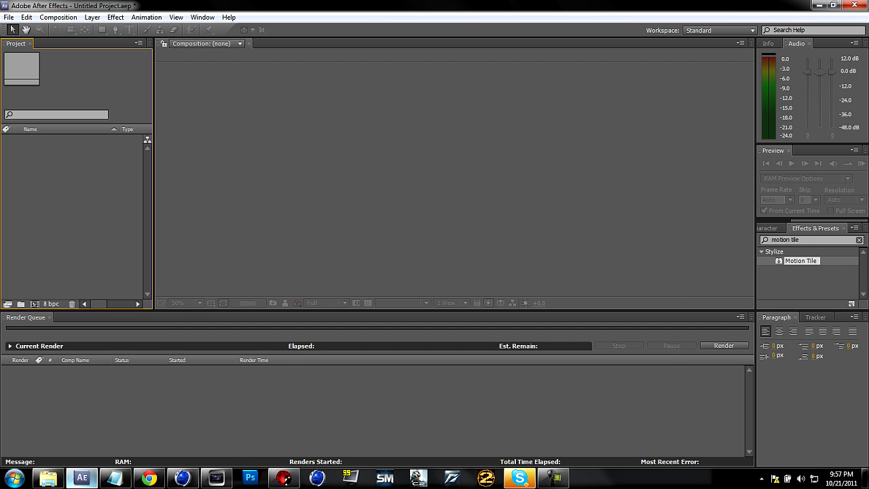
left_click(48, 477)
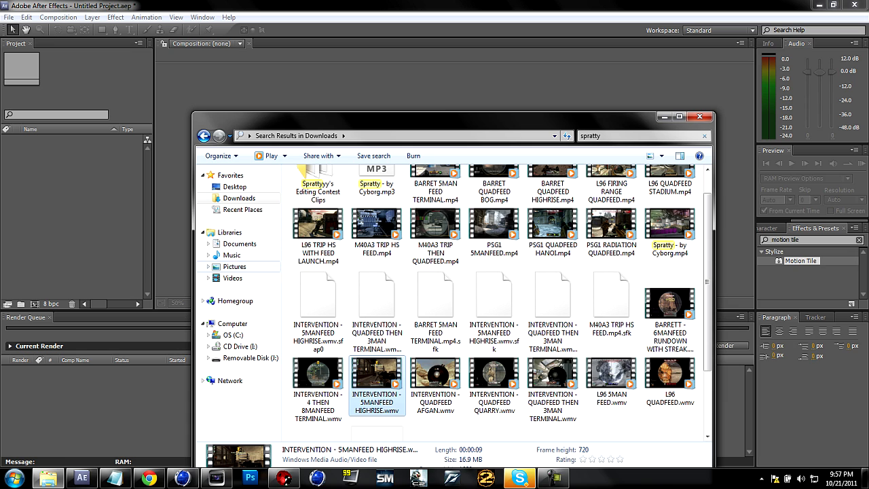
left_click(233, 277)
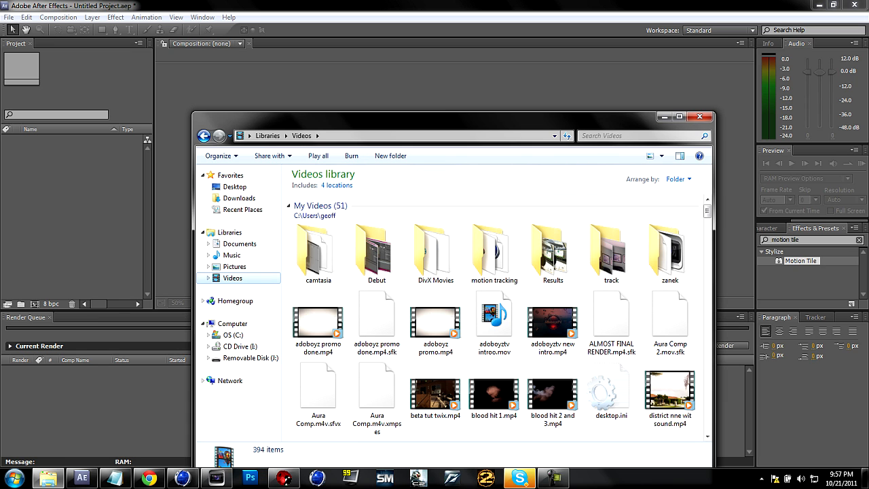
left_click(638, 135)
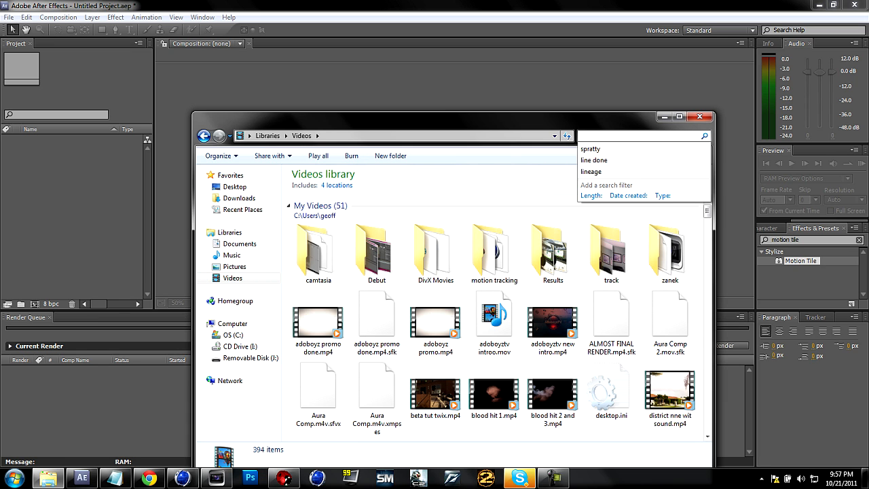
left_click(435, 394)
left_click_drag(435, 395, 113, 243)
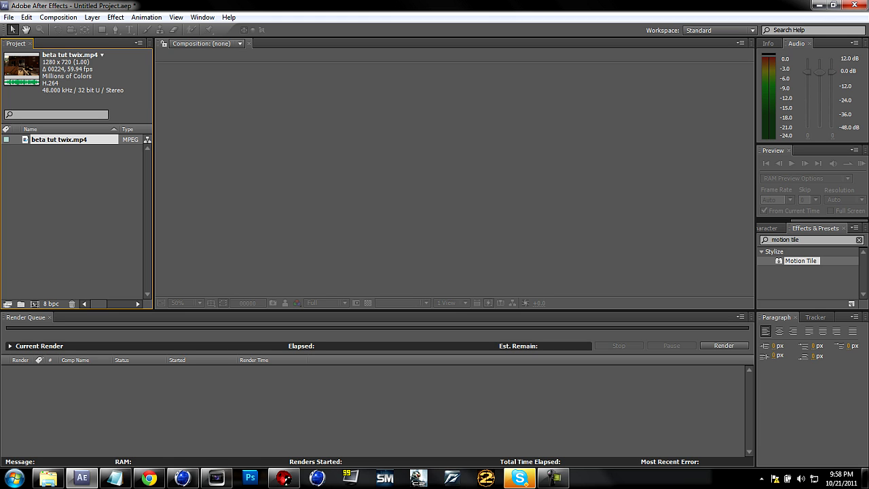
left_click_drag(59, 139, 35, 304)
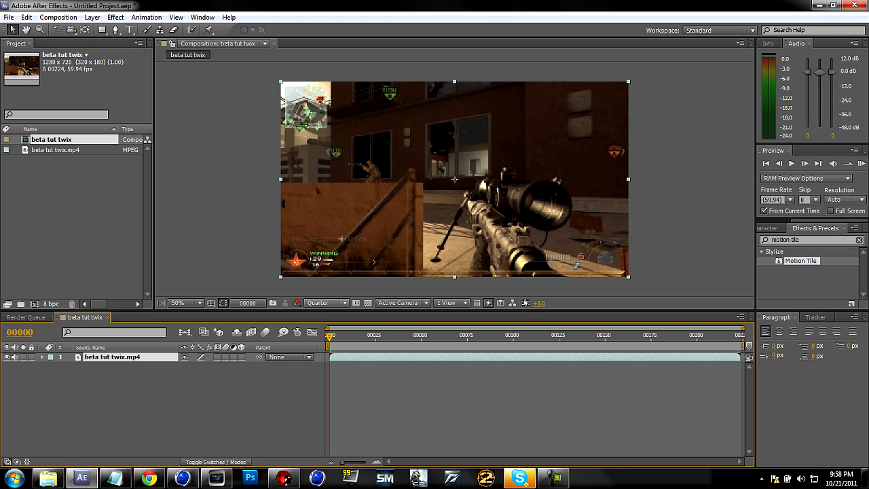
Step: Advance frame by frame to frame 14, where the footage turns black, and split the beta tut twix.mp4 layer there
left_click(804, 163)
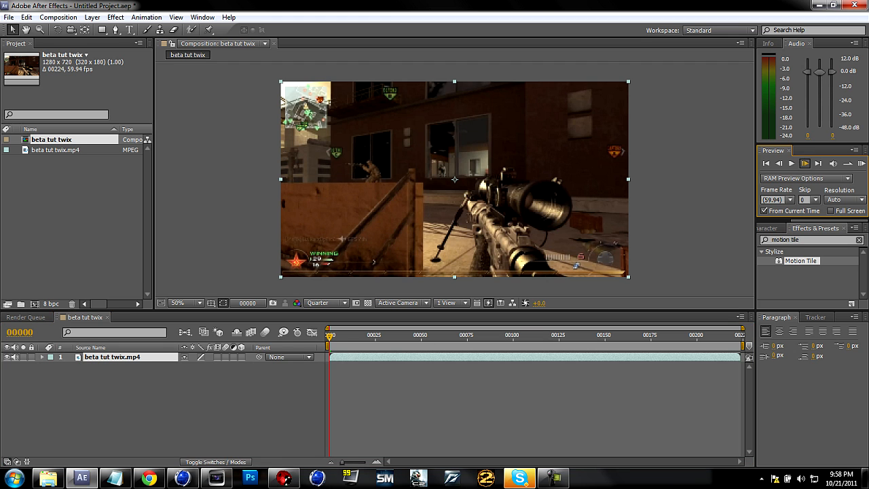
left_click(805, 163)
left_click(804, 163)
left_click(804, 163)
left_click(804, 163)
left_click(804, 164)
left_click(804, 164)
left_click(804, 163)
left_click(804, 163)
left_click(804, 164)
left_click(804, 164)
left_click(804, 163)
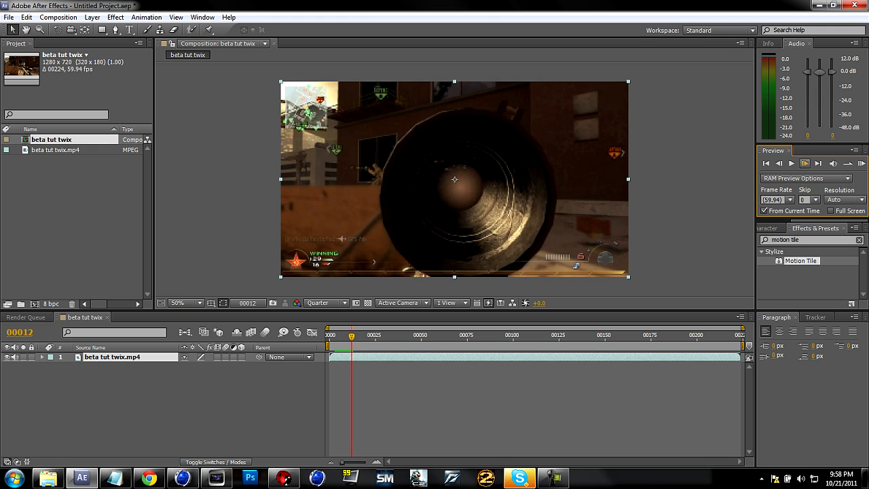
left_click(804, 164)
left_click(804, 163)
left_click(778, 163)
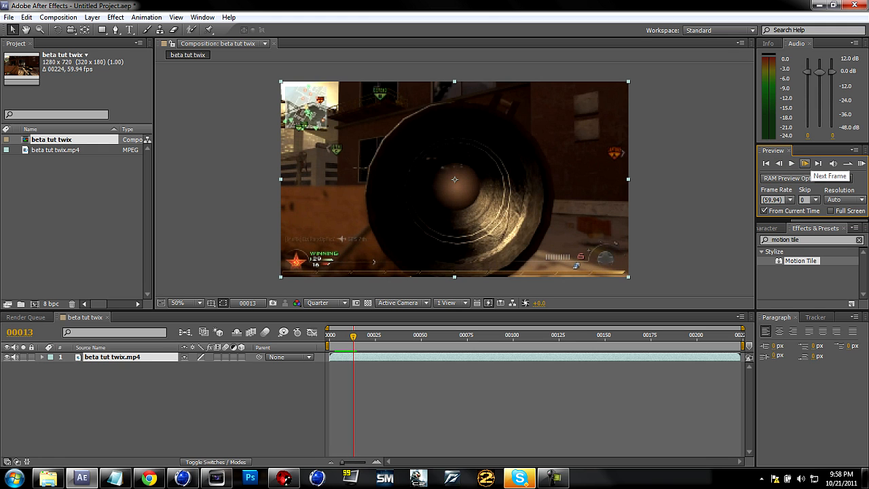
left_click(804, 163)
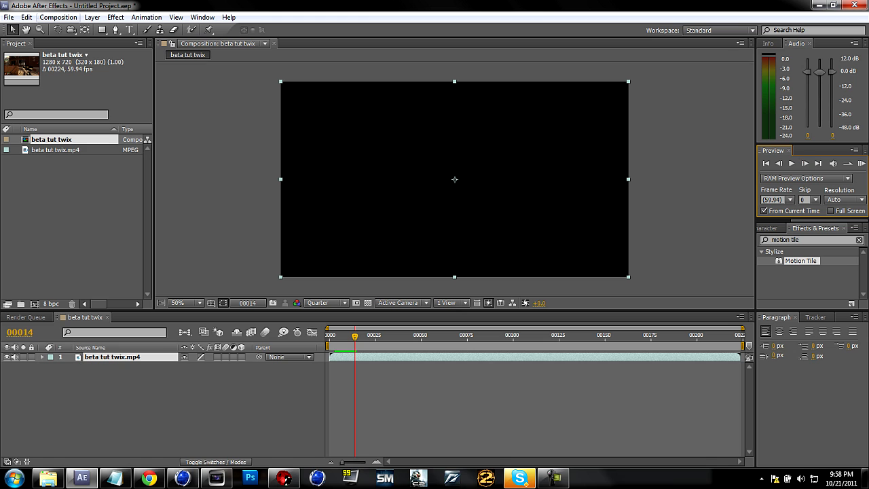
left_click(26, 17)
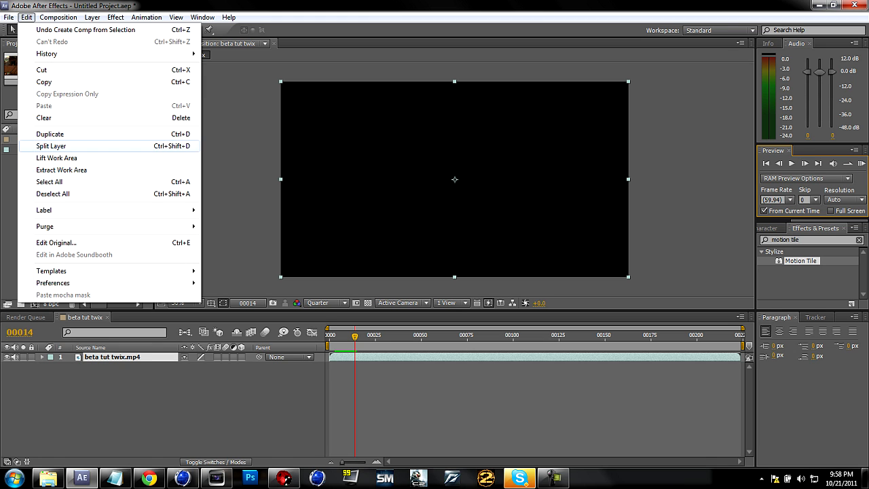
left_click(51, 146)
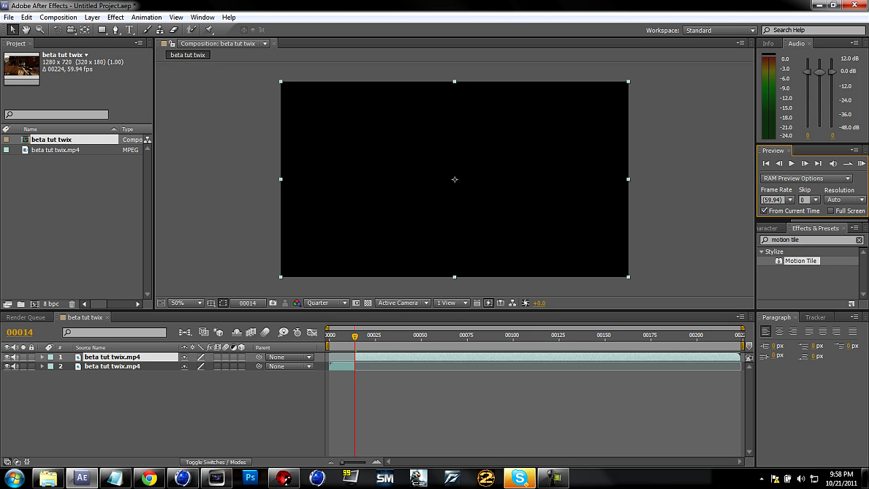
left_click(553, 478)
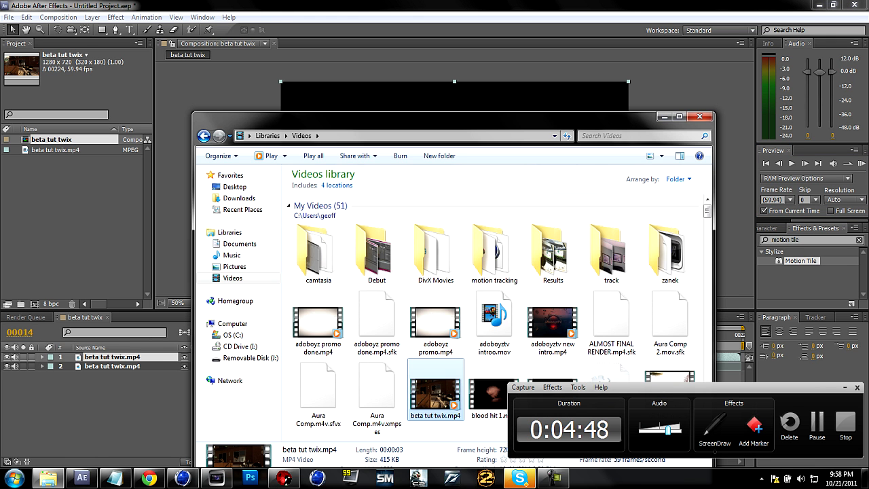
left_click(682, 89)
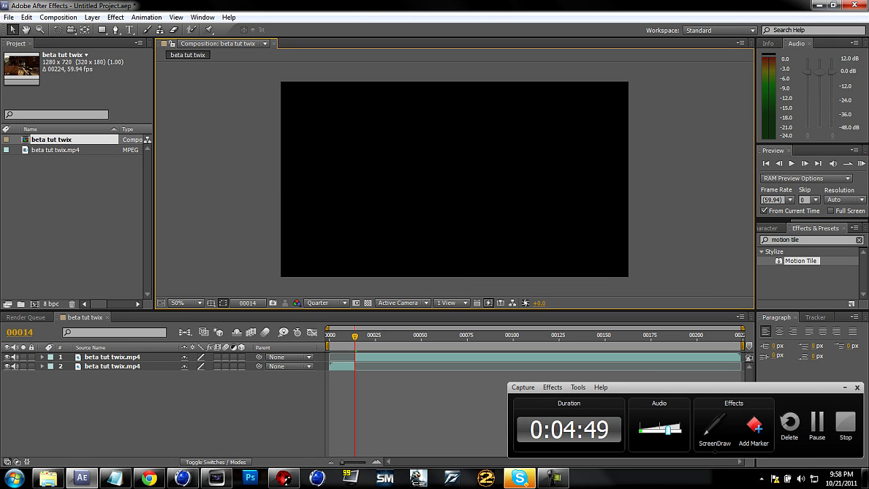
left_click(844, 388)
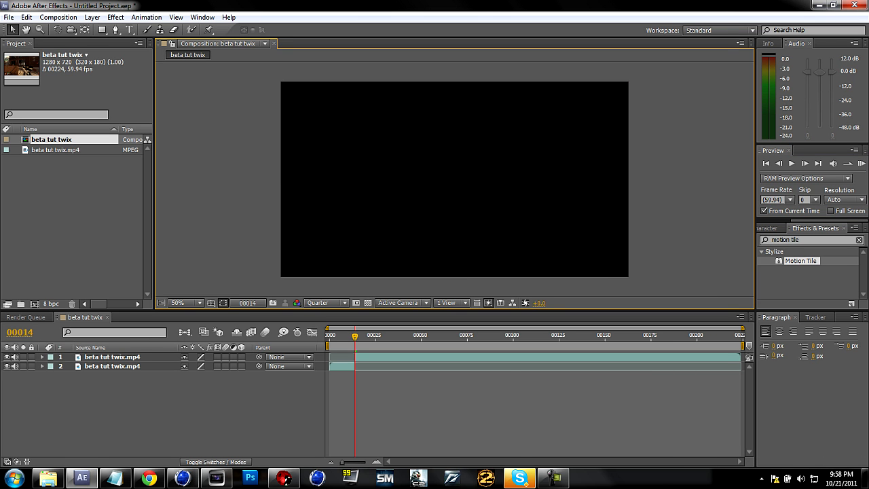
Step: Delete the layer portion after the split at frame 14 and preview the remaining clip
left_click(434, 357)
key("Delete")
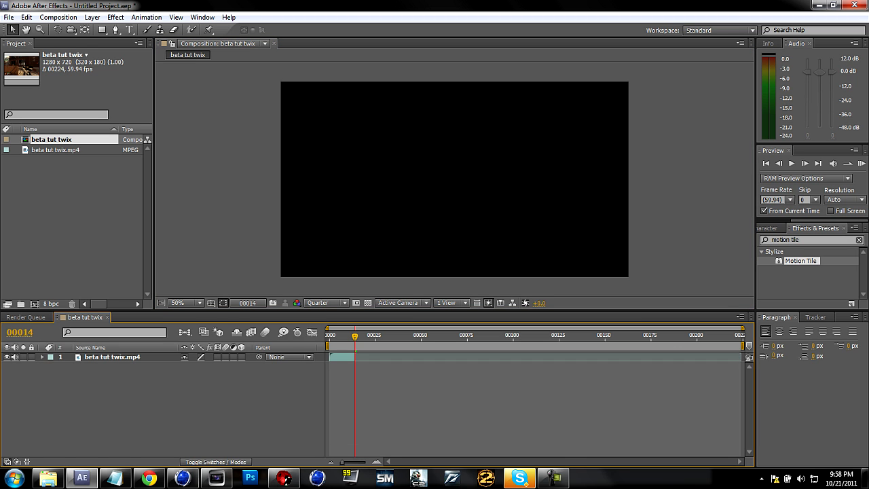
key("space")
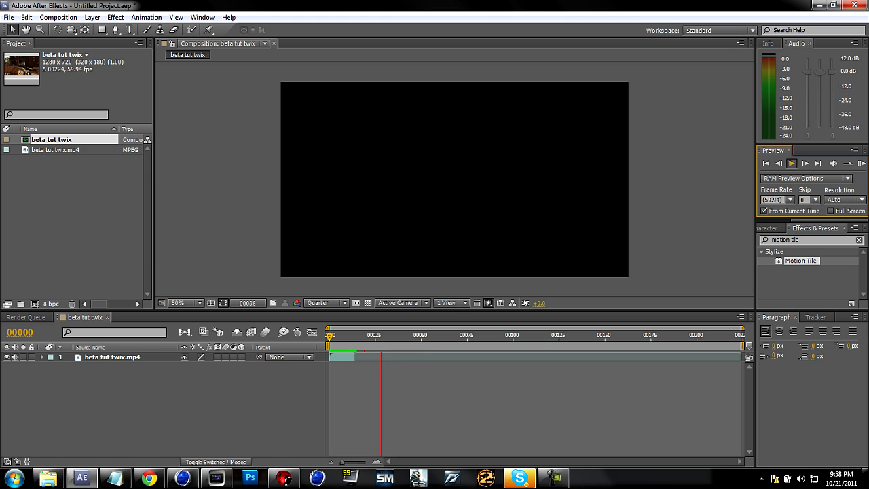
Step: Inspect the last frames of the trimmed clip around frame 13, undoing the stray move of the layer in the composition
left_click_drag(468, 337, 351, 337)
left_click(351, 356)
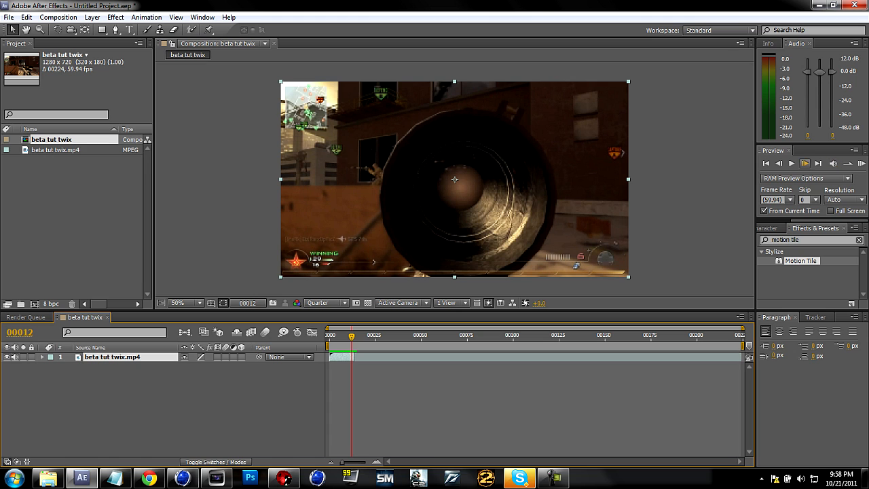
left_click(804, 163)
left_click(804, 163)
left_click(778, 163)
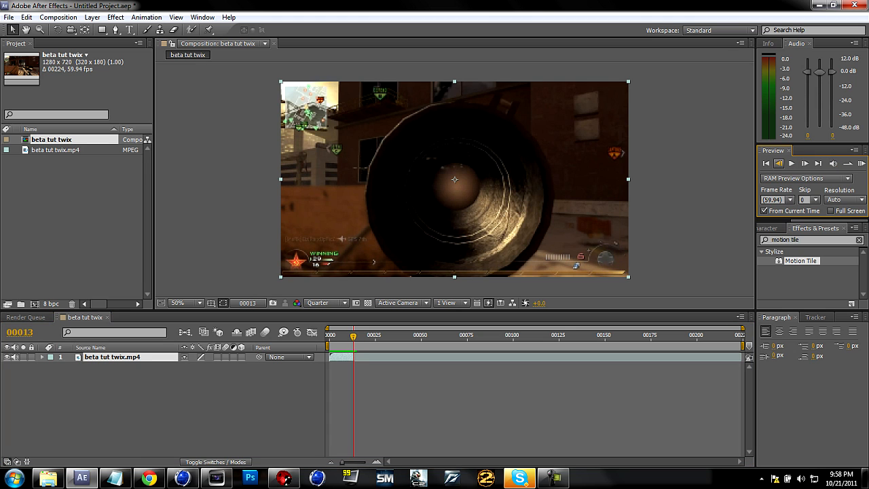
left_click_drag(454, 180, 478, 187)
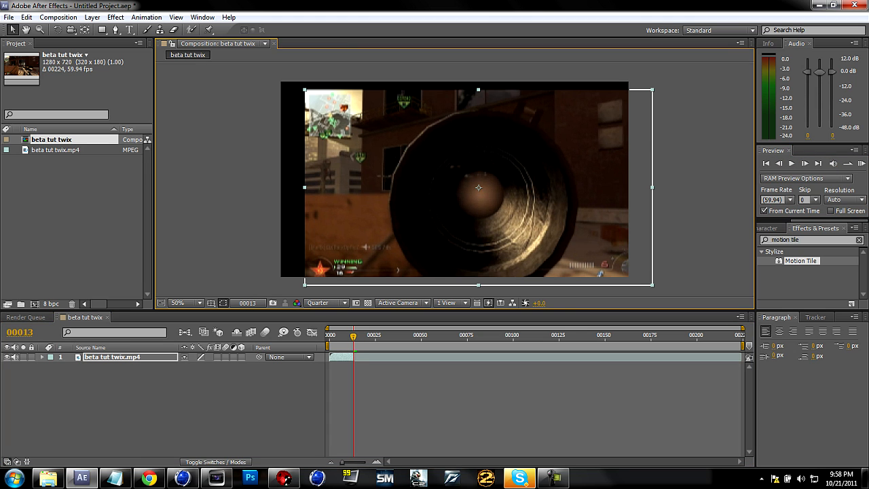
key("ctrl+z")
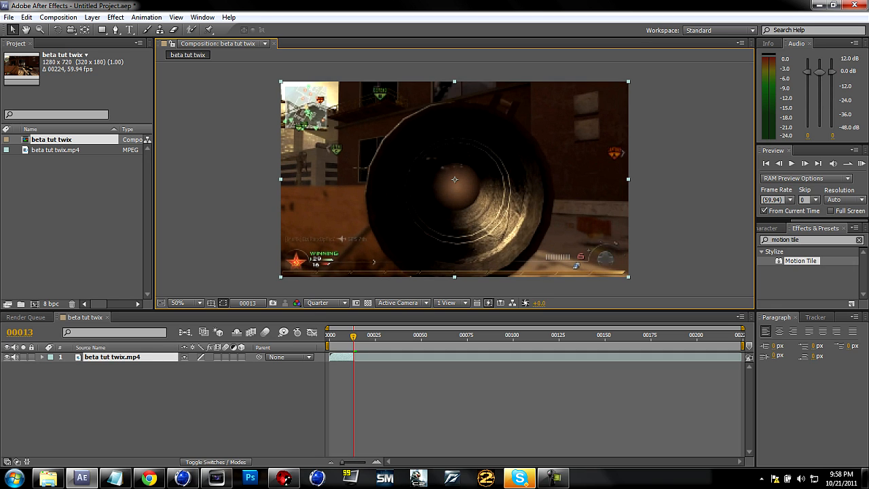
Step: Enable frame blending for the composition and set the beta tut twix.mp4 layer's frame blending to Pixel Motion
left_click_drag(353, 336, 340, 336)
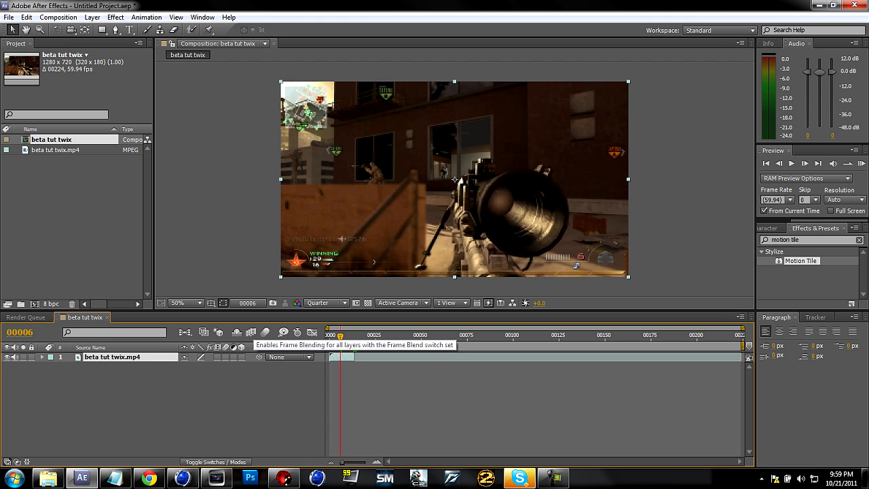
left_click(250, 332)
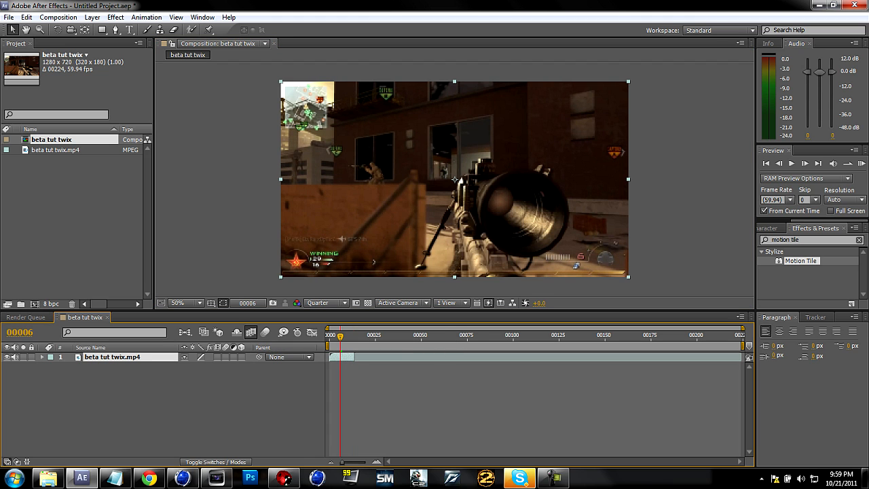
left_click(92, 17)
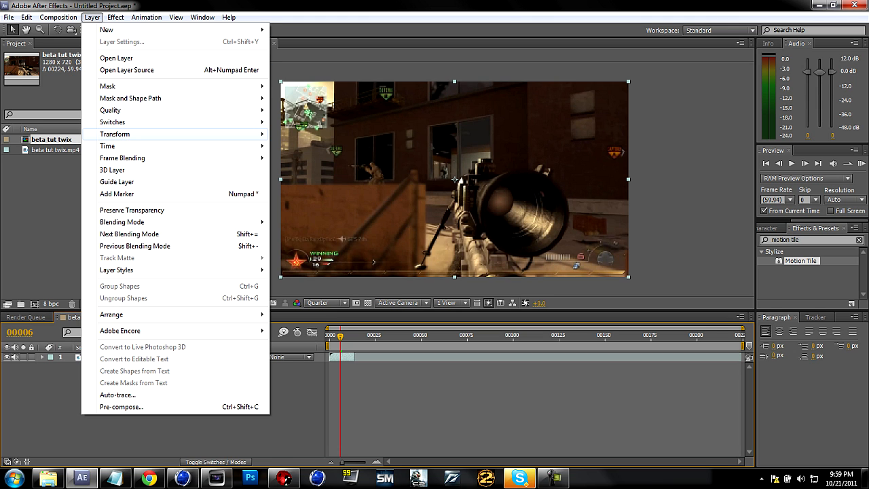
mouse_move(204, 157)
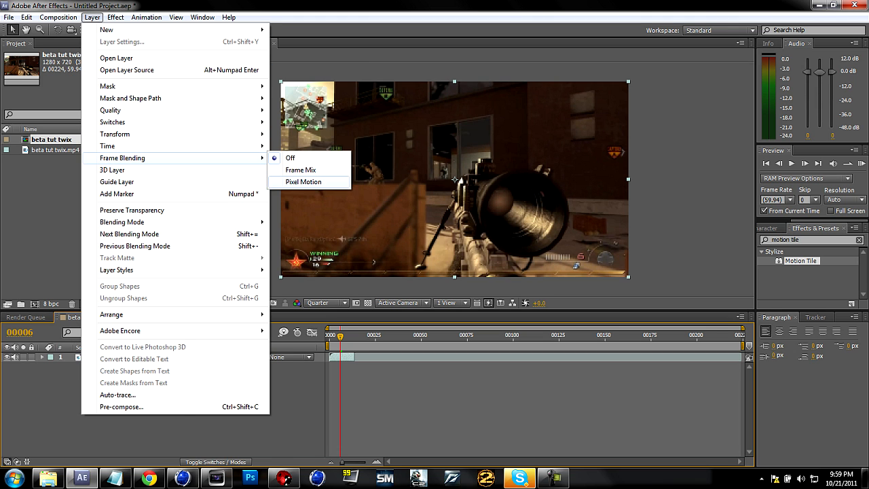
left_click(306, 182)
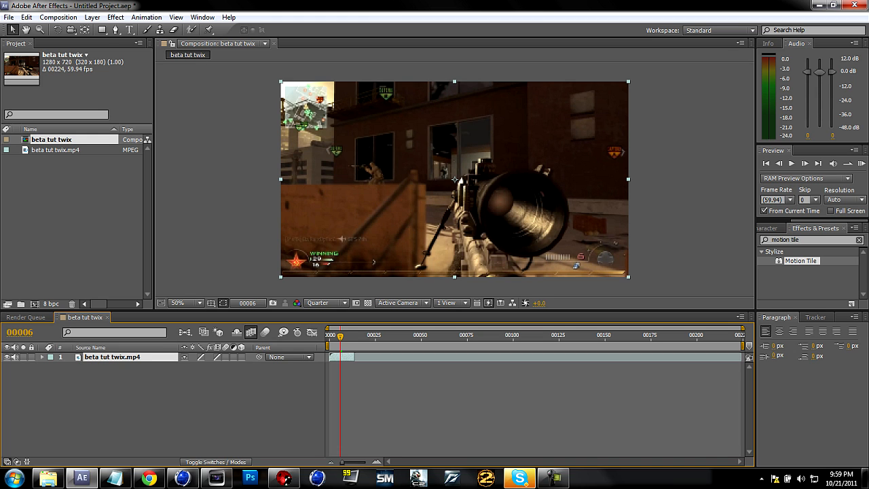
Step: Apply the Twixtor Pro effect to the beta tut twix.mp4 layer and set its input frame rate to 59.94
left_click(115, 17)
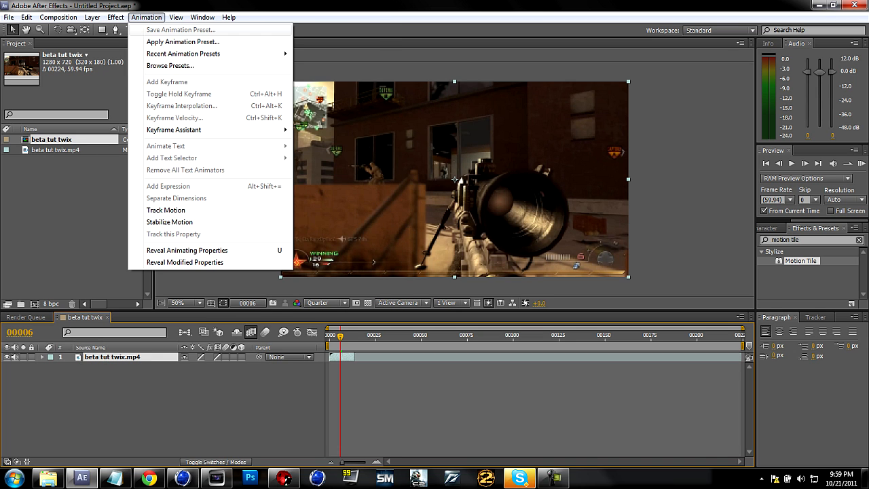
left_click(143, 42)
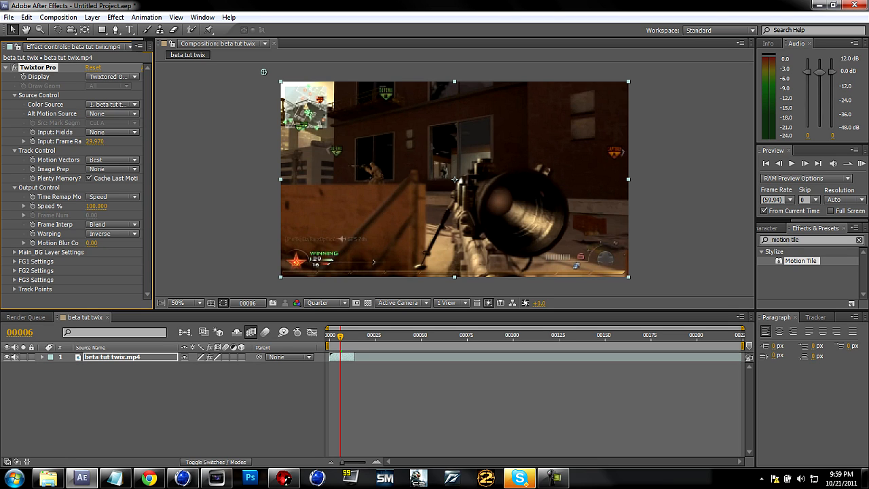
left_click(95, 141)
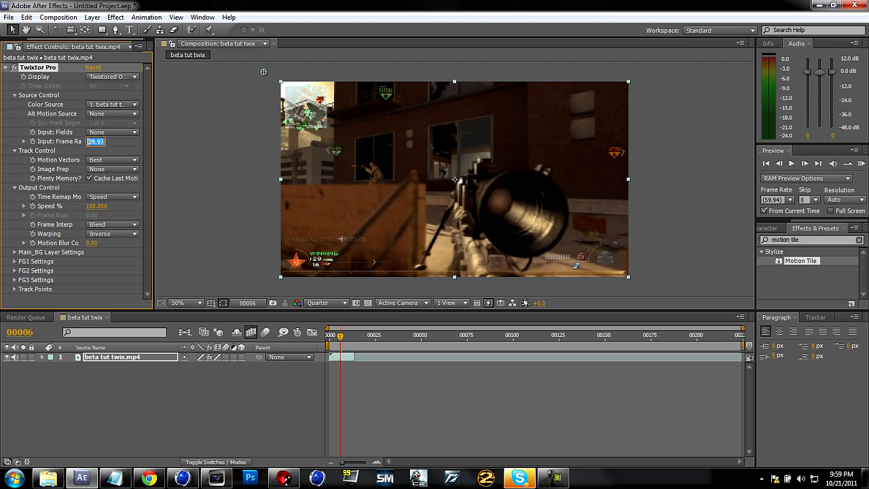
type("59.9")
key("BackSpace")
key("BackSpace")
type(".94")
key("Return")
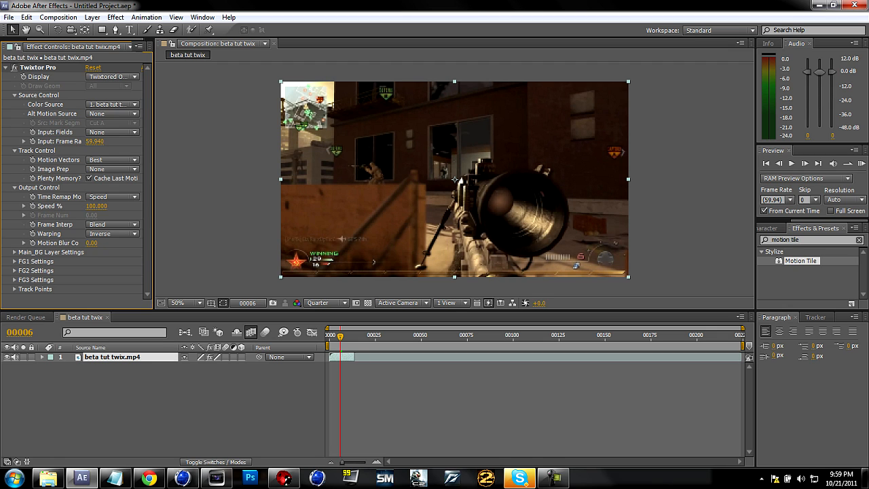
Step: Set Twixtor Pro's Image Prep to Contrast/Edge Enhance and its Warping to Inverse w/ Smart Blend
left_click(113, 168)
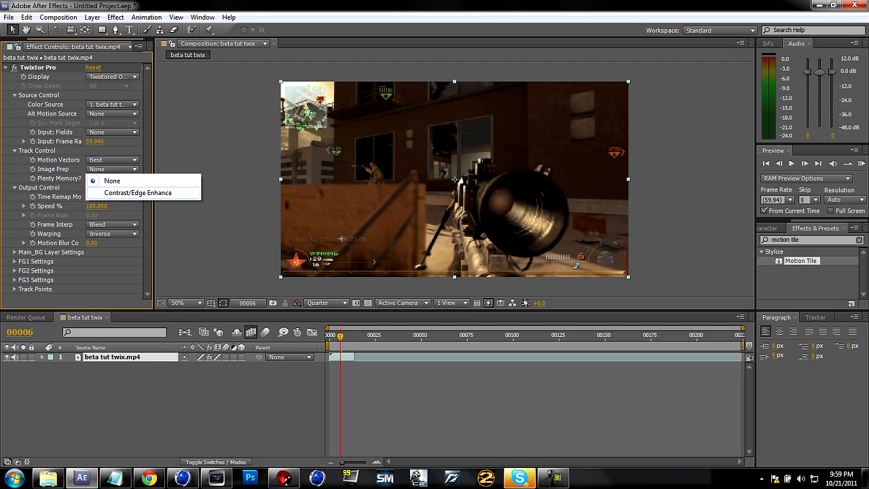
left_click(138, 192)
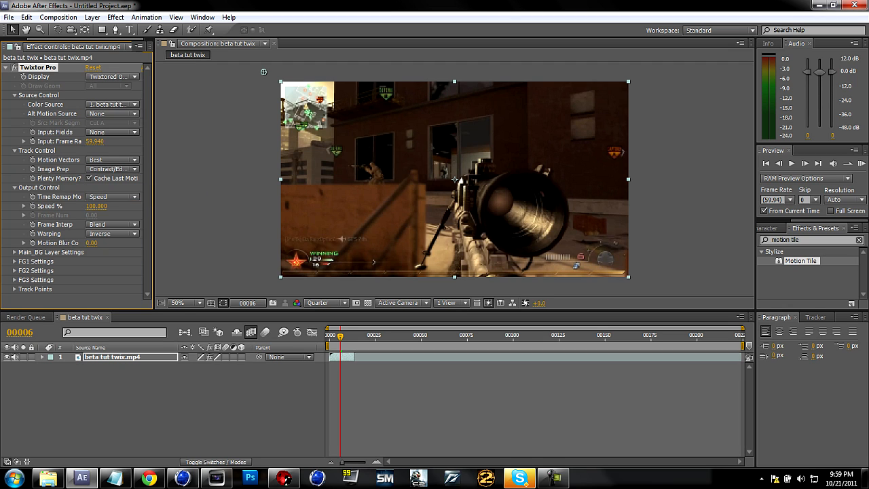
left_click(112, 233)
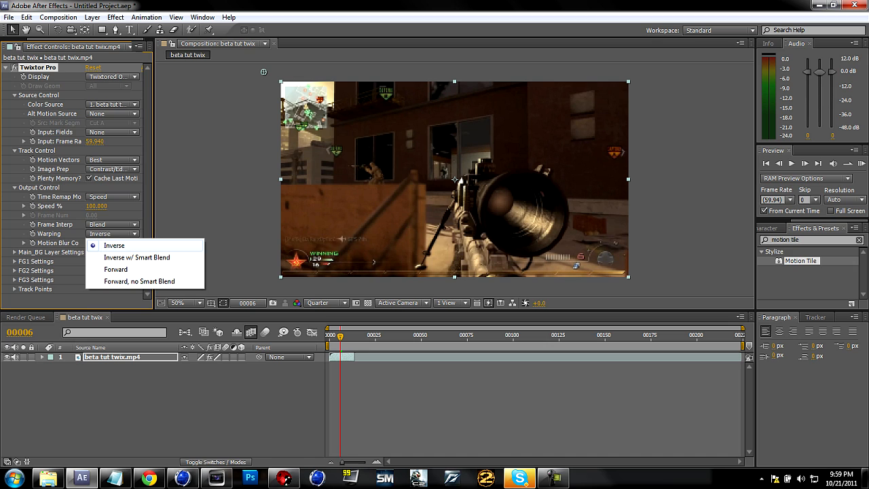
left_click(136, 257)
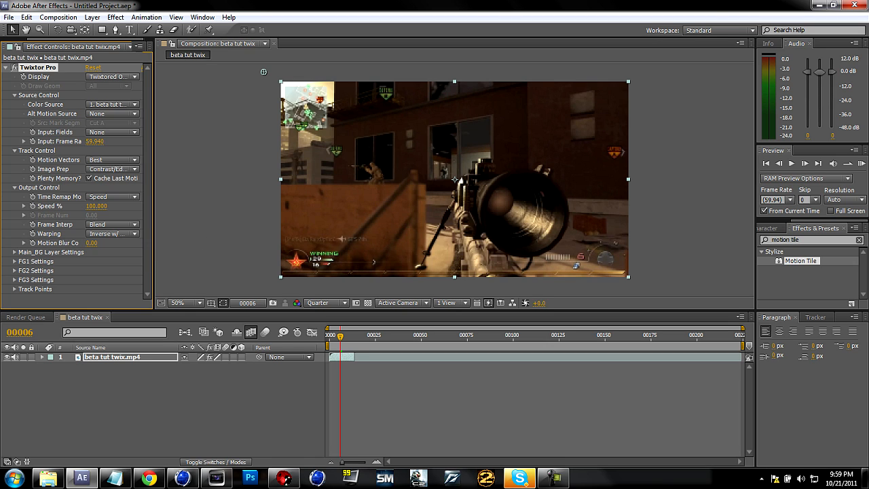
Step: Set the Main_BG motion sensitivity in Twixtor Pro's Main_BG Layer Settings to 60
left_click(14, 252)
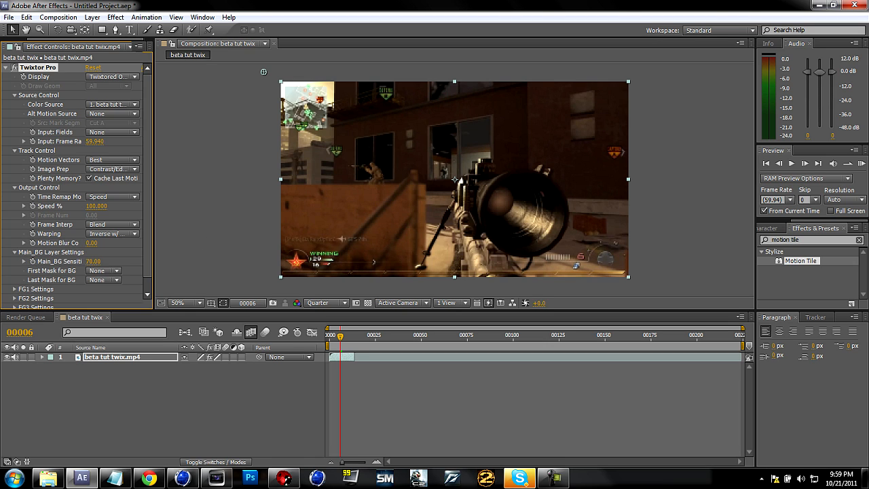
left_click(93, 261)
type("60")
key("Return")
left_click(14, 251)
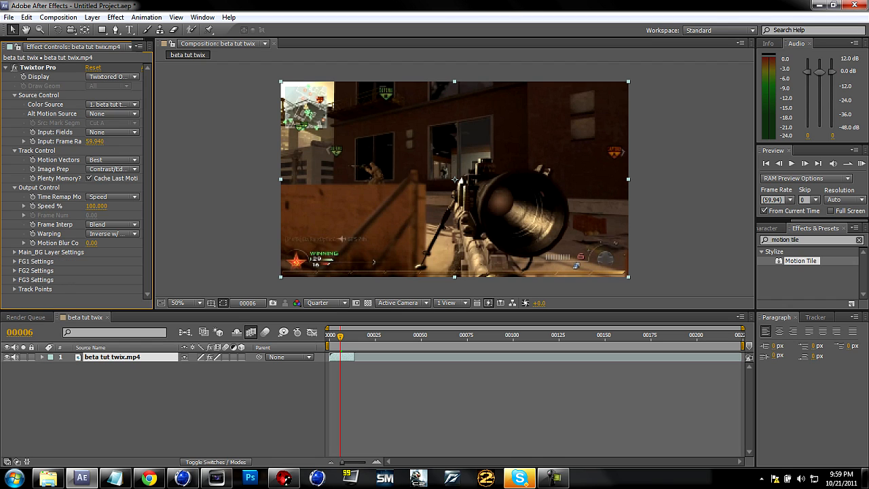
Step: Set the FG1 motion sensitivity to 60 and the FG1 matte channel to Alpha in Twixtor Pro's FG1 Settings
left_click(14, 260)
left_click(95, 276)
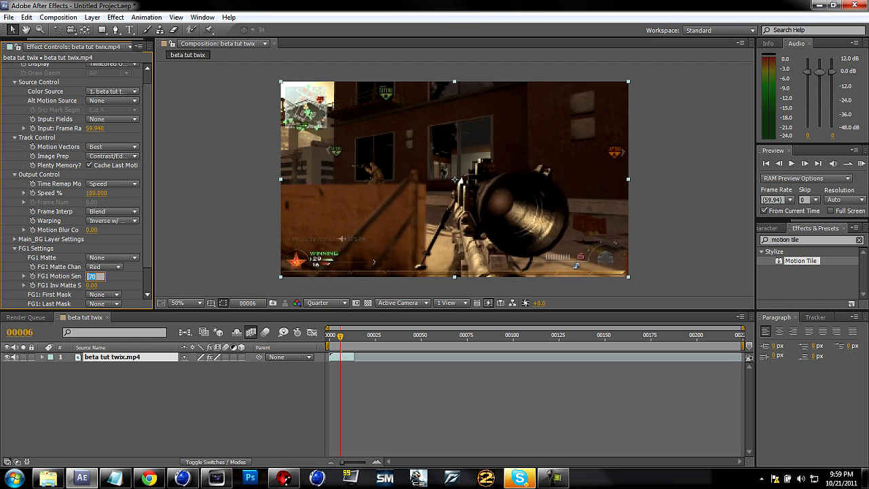
type("60")
key("Return")
left_click(104, 267)
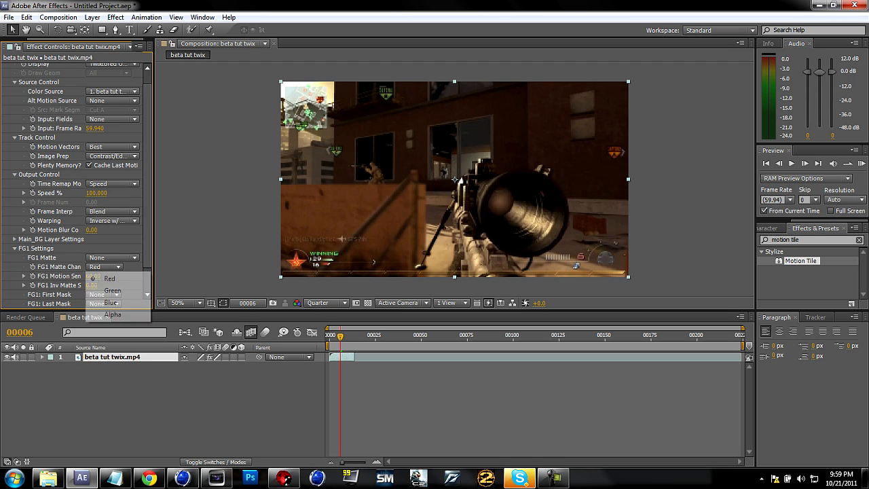
left_click(109, 312)
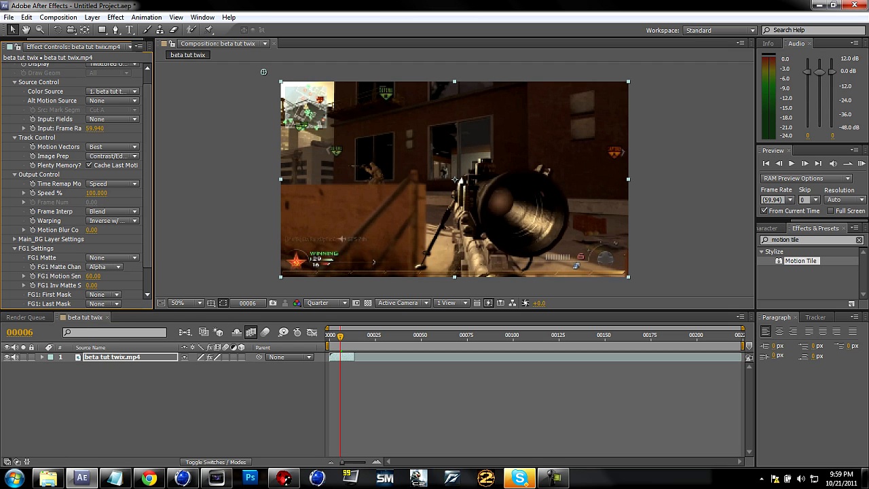
left_click(14, 248)
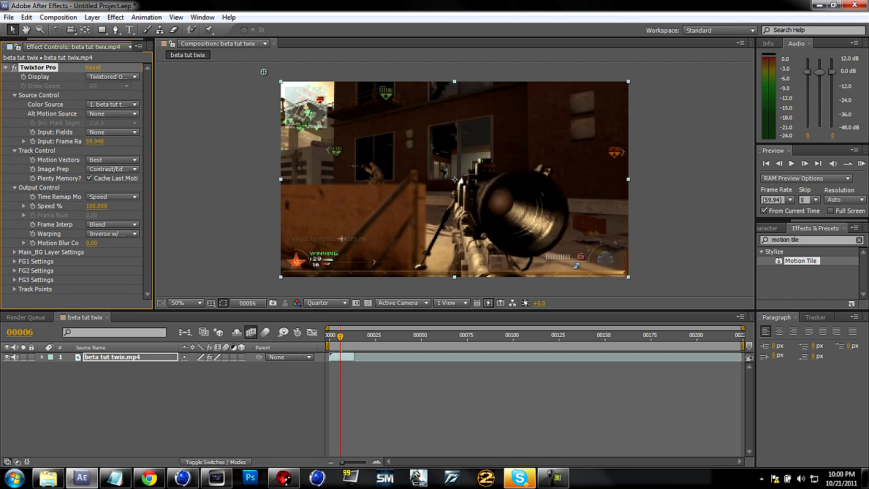
left_click(372, 357)
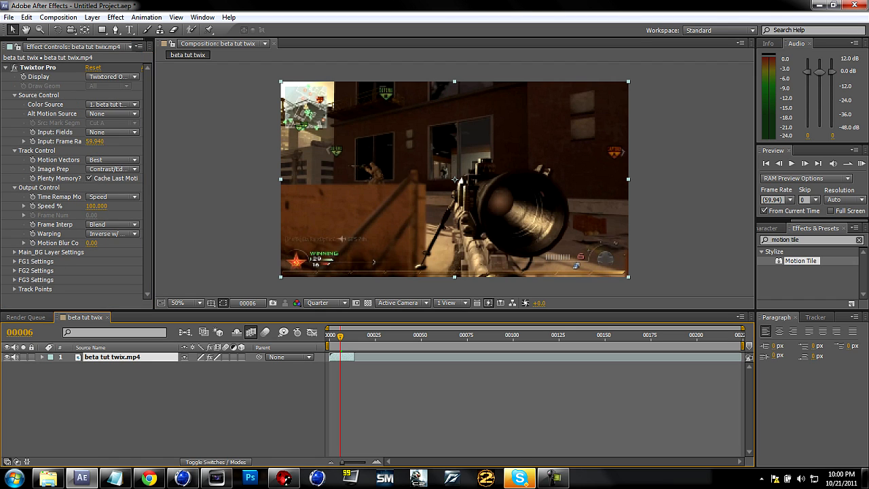
Step: Set Twixtor Pro's Speed to 3% and enable time remapping on the beta tut twix.mp4 layer
left_click(97, 205)
type("3")
key("Return")
right_click(101, 357)
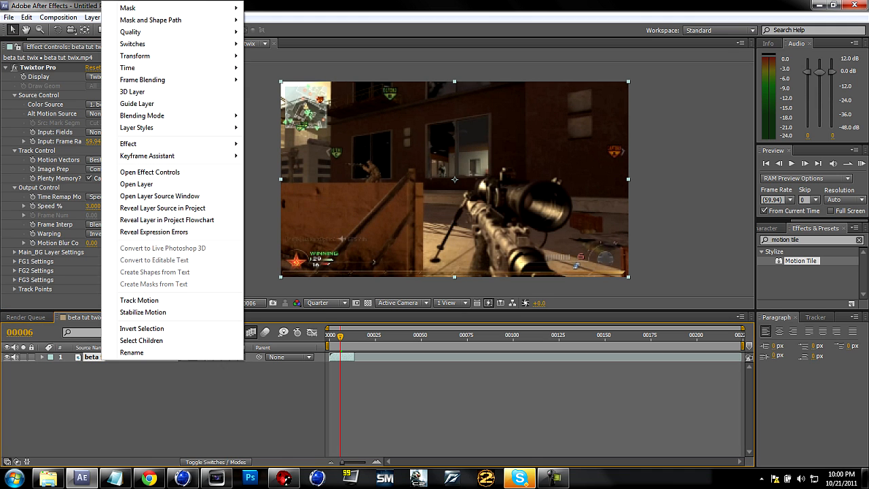
mouse_move(170, 68)
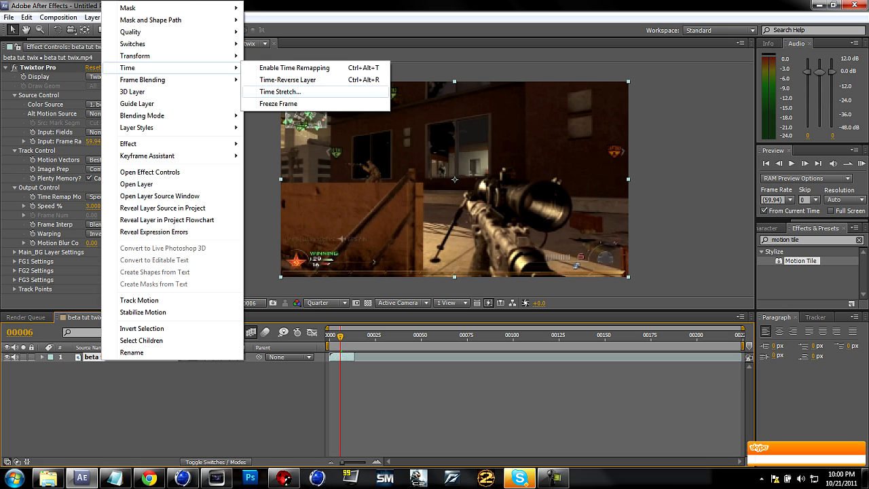
left_click(294, 68)
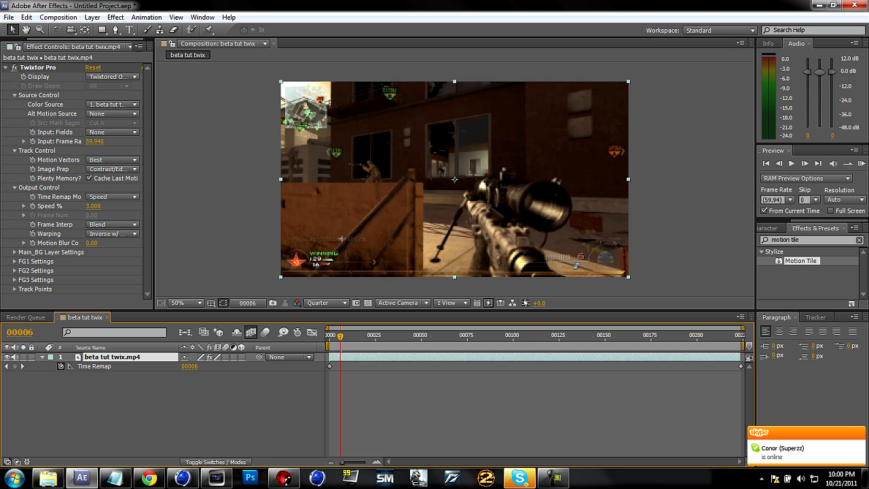
Step: Go to frame 00223 at the end of the composition and set Twixtor Pro's Speed to 5.8%, trying 8, 6 and 5 first
key("Page_Down")
key("Page_Down")
key("Page_Down")
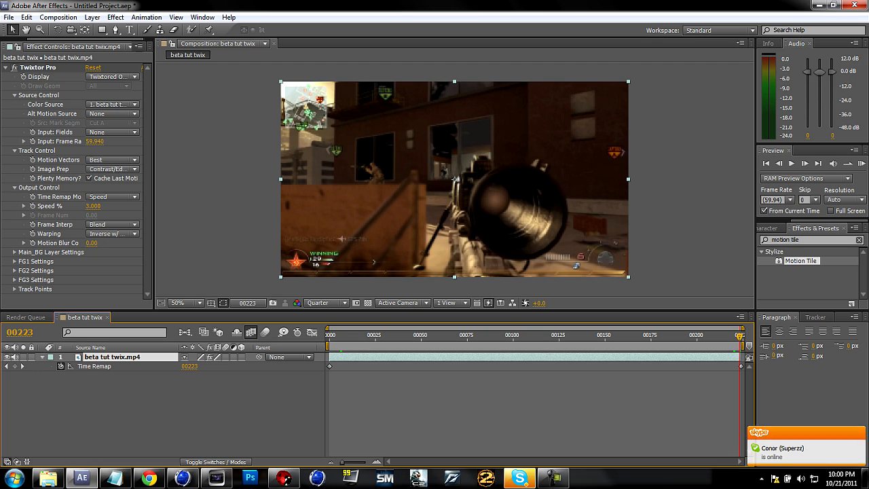
left_click(94, 205)
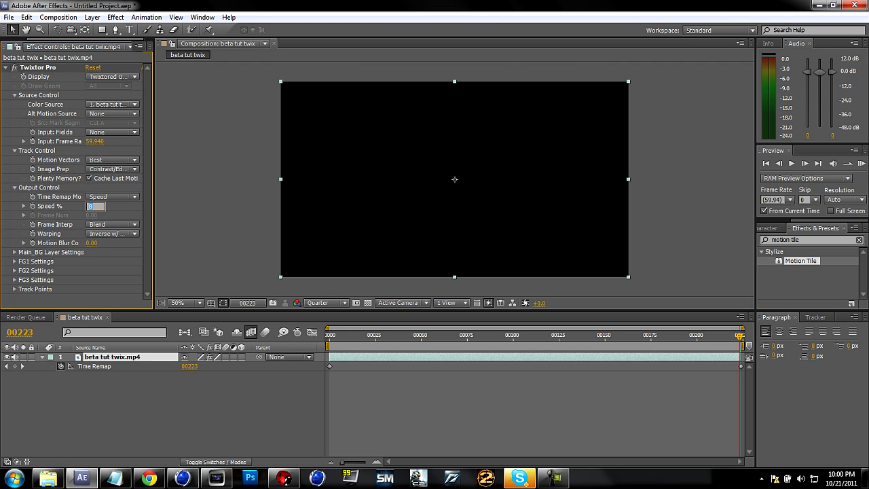
key("Return")
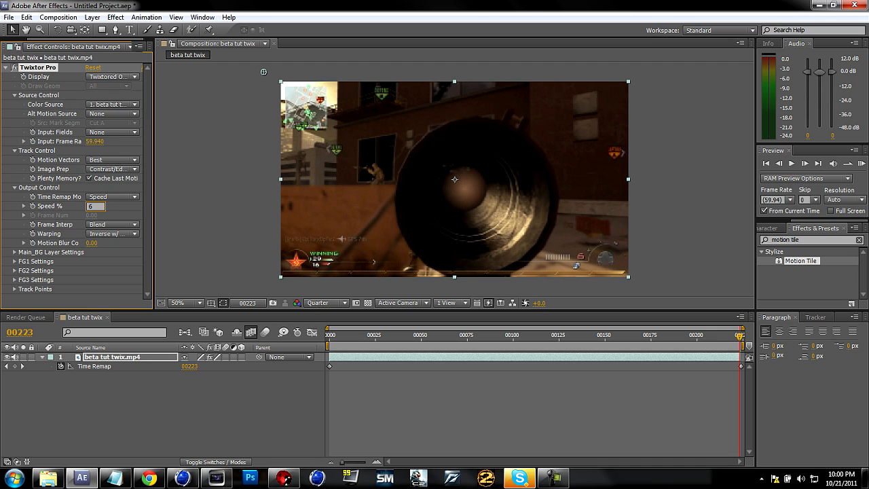
type("6")
key("Return")
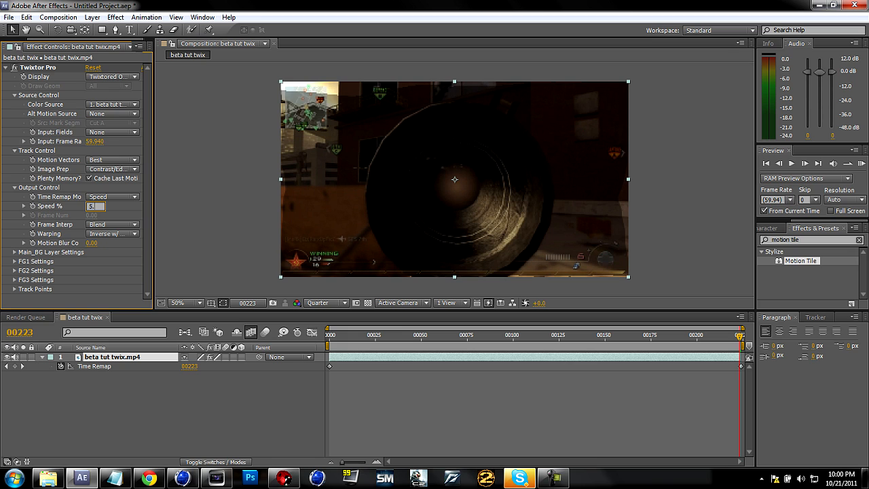
key("Return")
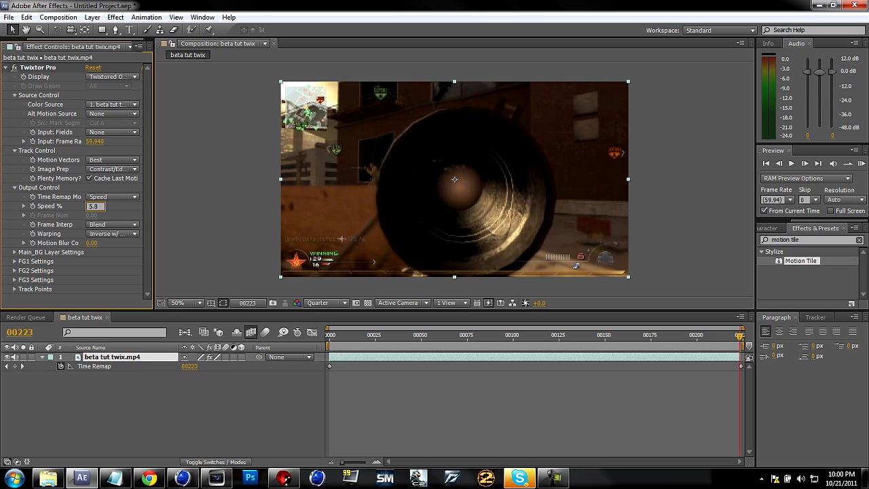
key("Return")
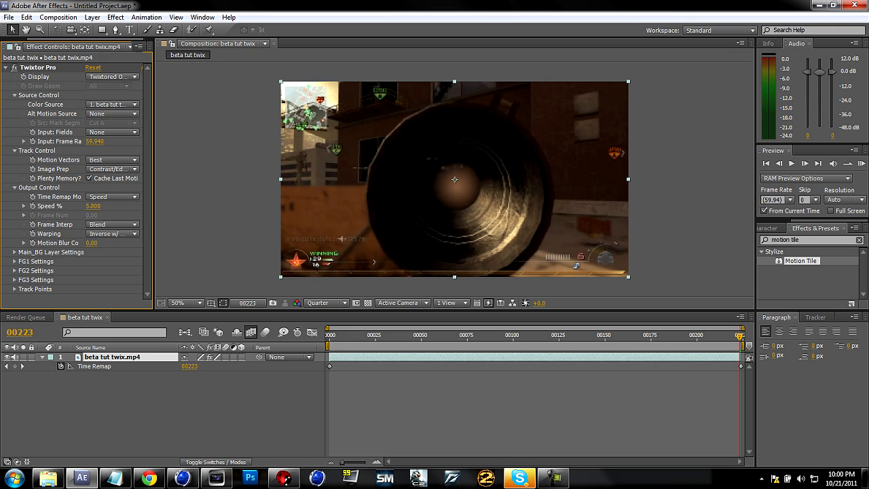
Step: Preview the slowed-down clip from frame 00000
left_click_drag(739, 337, 330, 336)
key("KP_0")
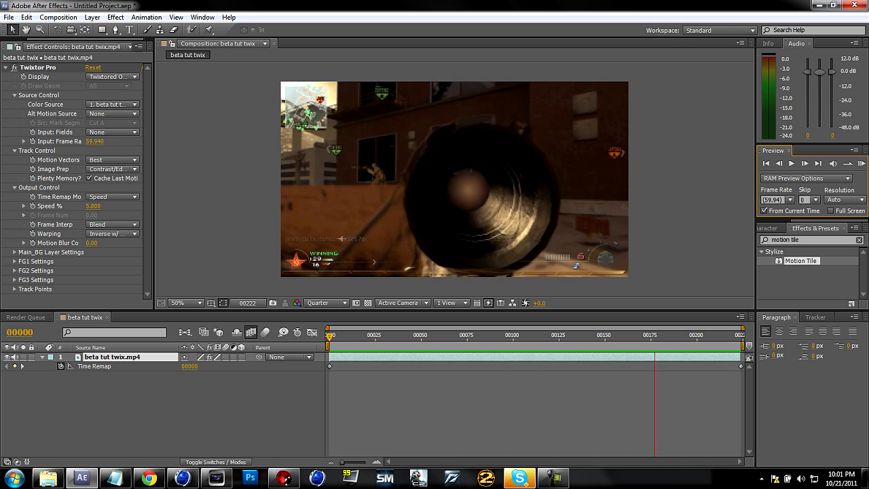
key("space")
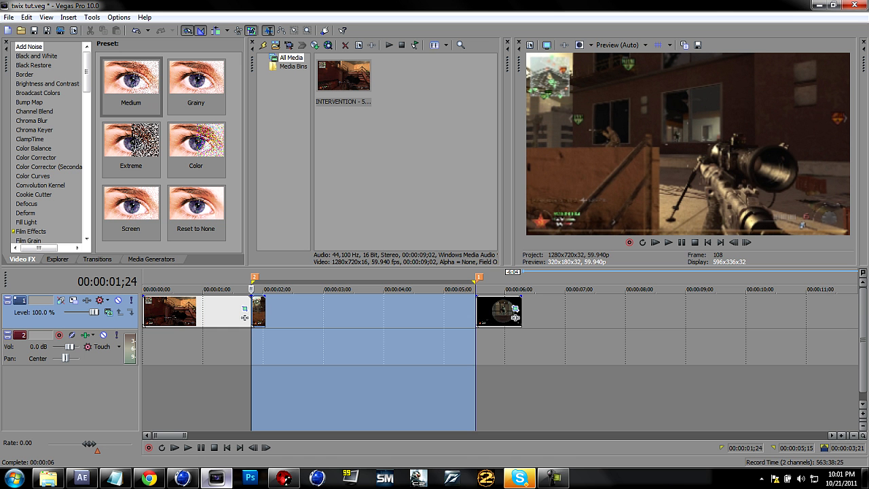
Step: Switch to Vegas, check the resample switch in the short transition clip's properties, and return to After Effects
left_click(216, 477)
left_click(258, 311)
right_click(259, 311)
left_click(292, 300)
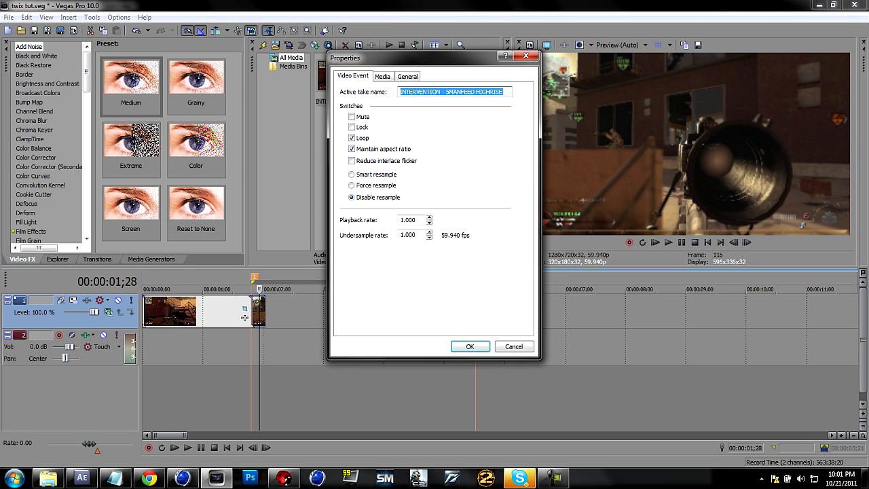
left_click(470, 346)
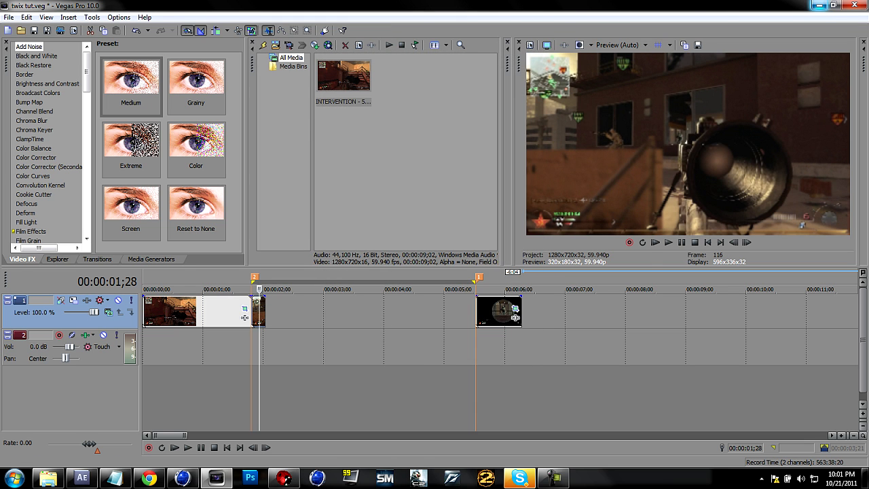
left_click(819, 5)
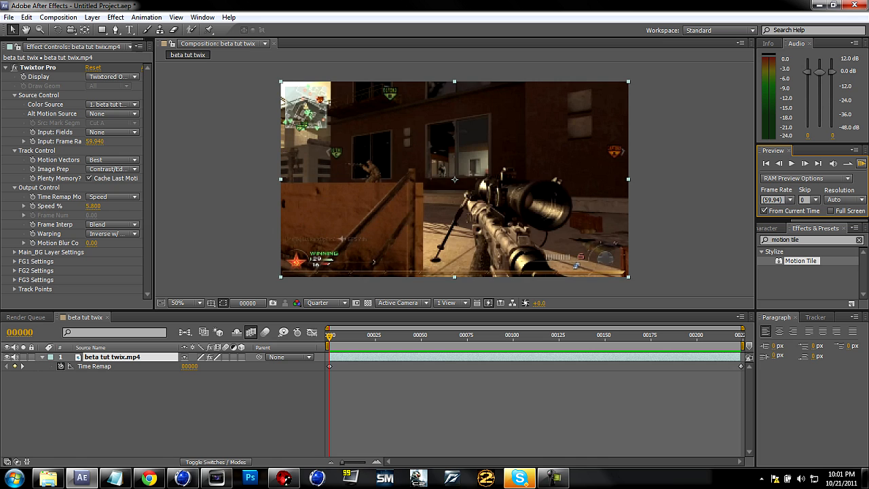
left_click(860, 163)
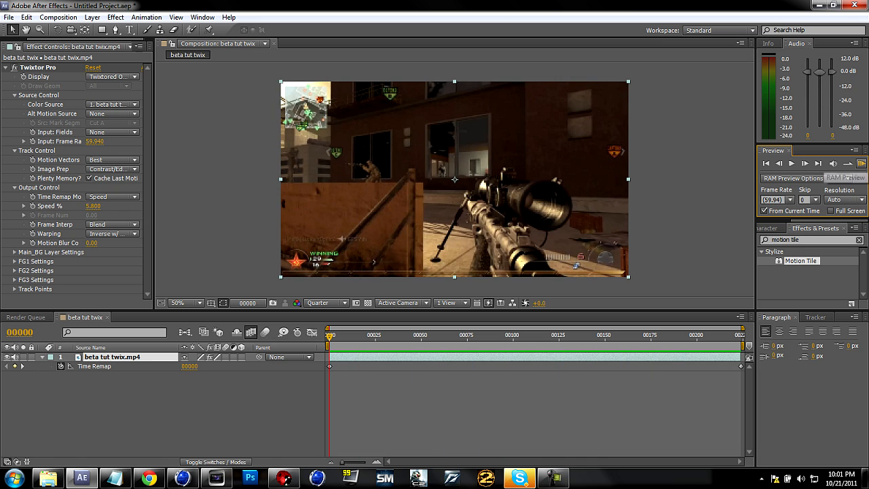
Step: Add the beta tut twix composition to the render queue and set its output module to QuickTime with H.264 at quality 100
left_click(58, 17)
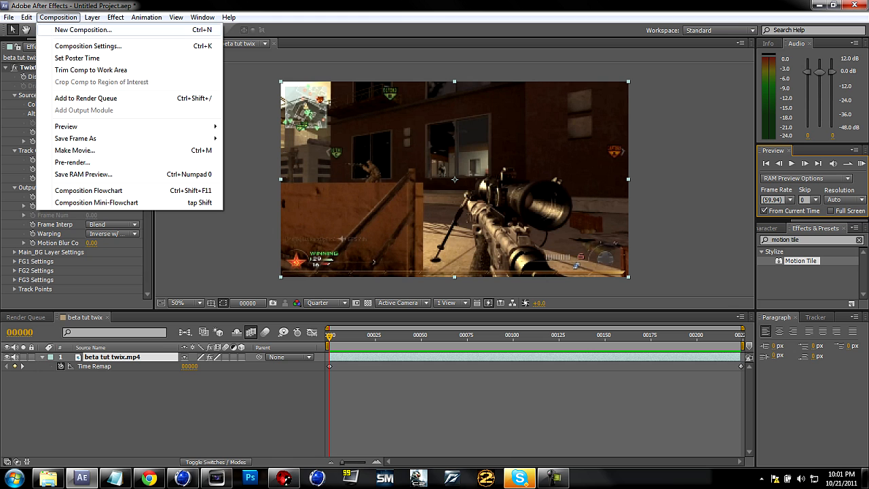
left_click(85, 98)
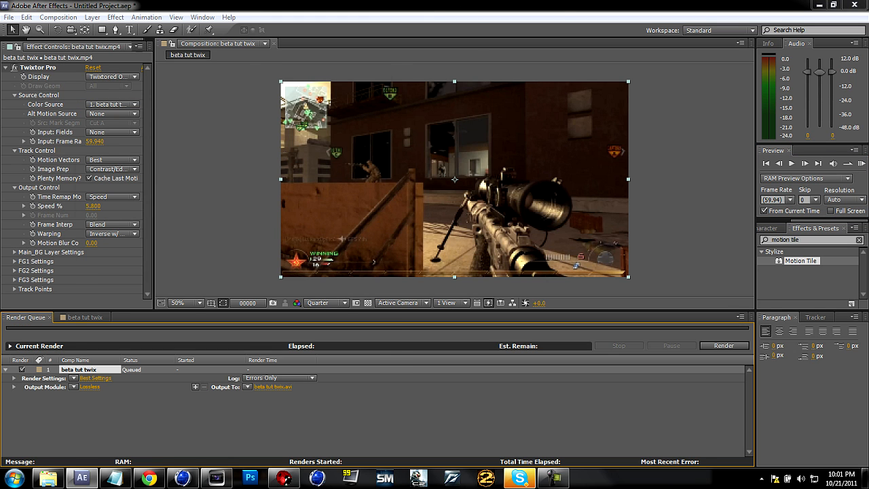
left_click(90, 386)
left_click(203, 121)
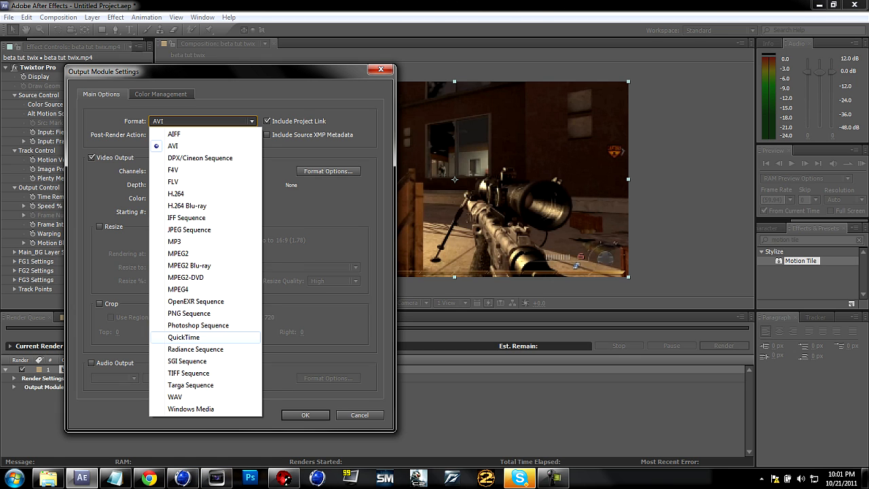
left_click(183, 336)
left_click(328, 171)
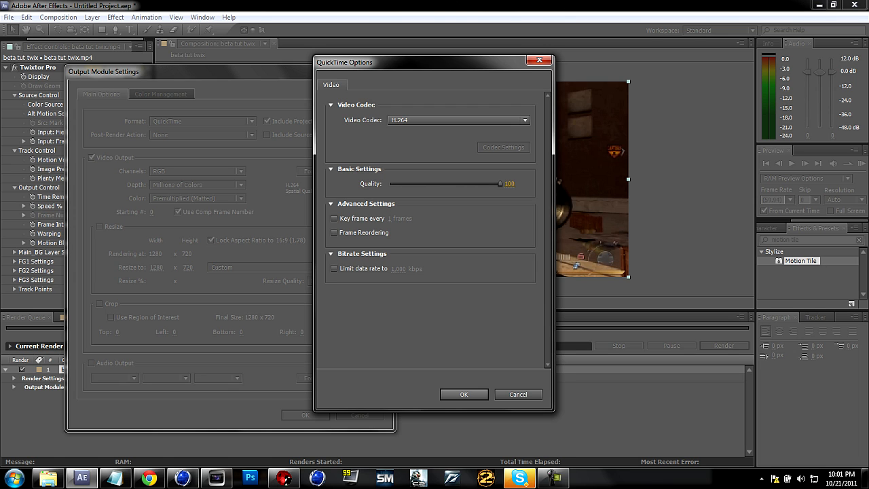
left_click(463, 394)
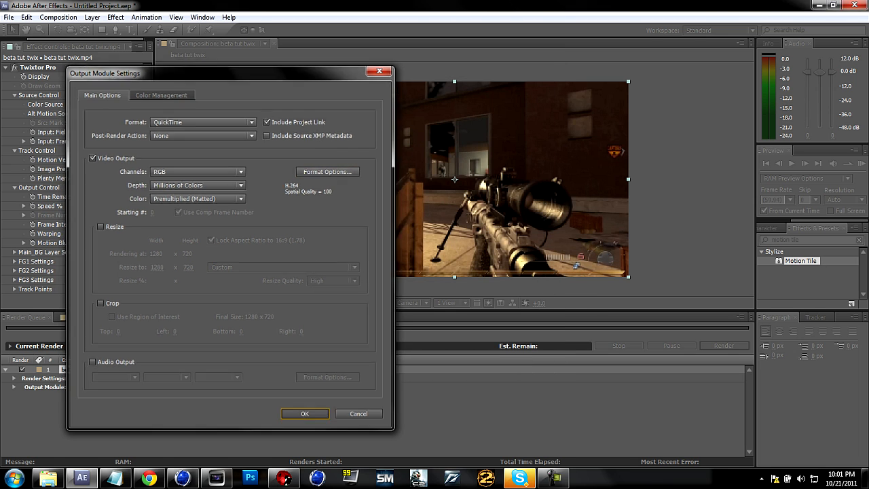
left_click(305, 415)
Step: Set the output file to "tut twix done" in the Videos library and render the composition
left_click(274, 387)
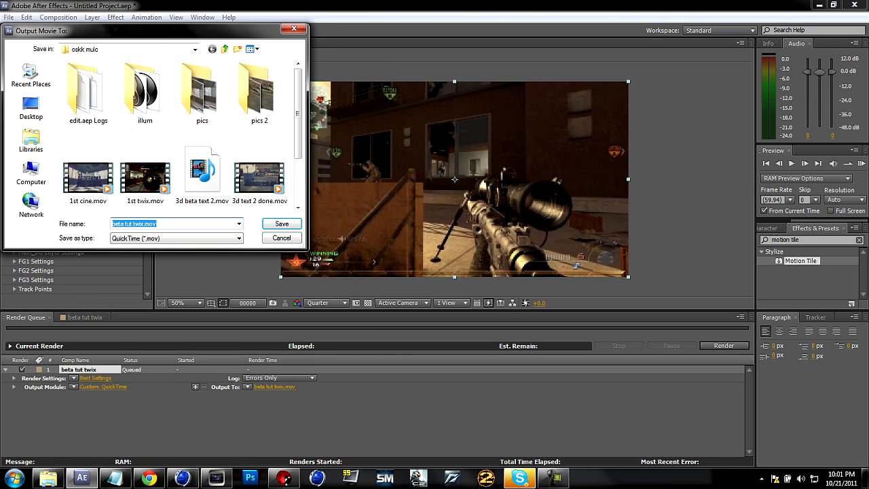
left_click(31, 142)
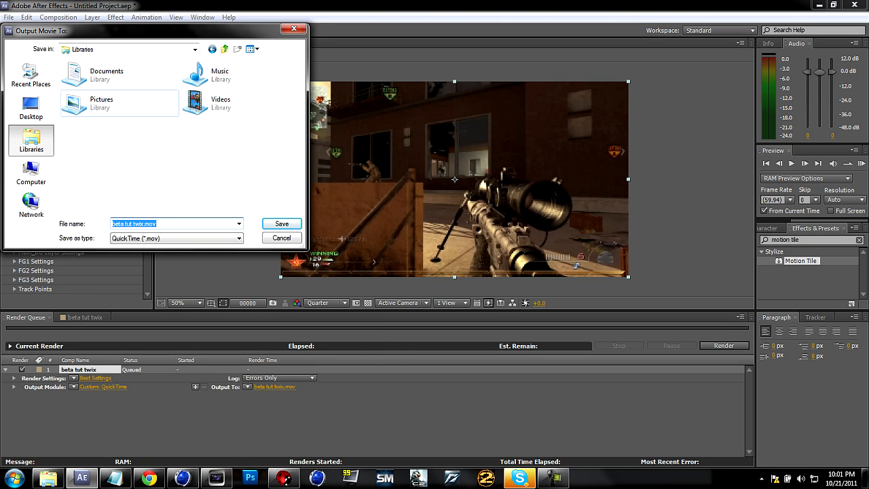
double_click(204, 99)
key("ctrl+a")
type("tut t")
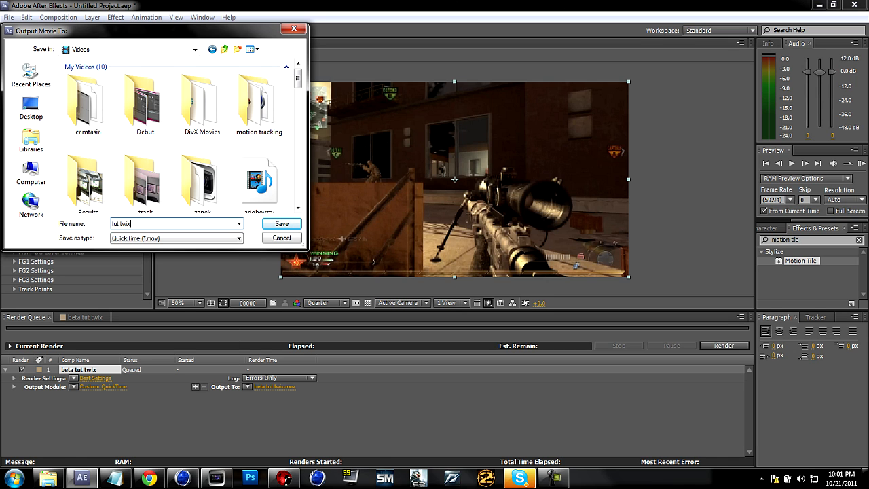
key("Return")
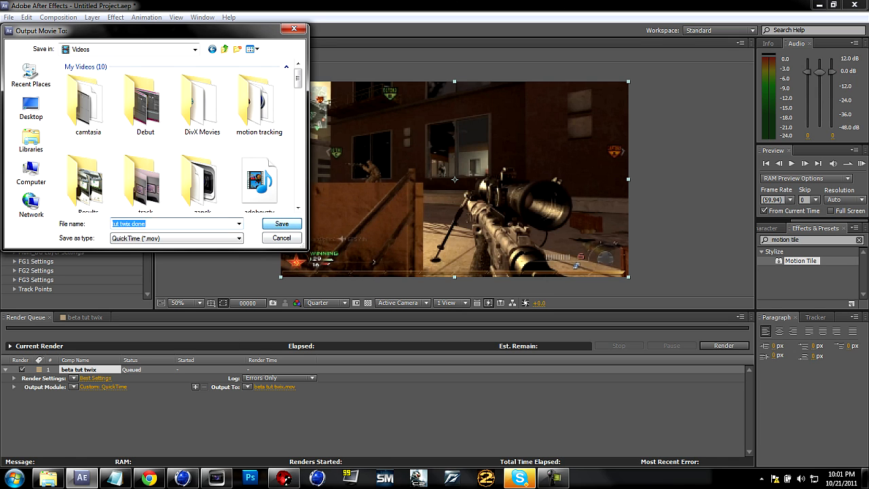
left_click(723, 346)
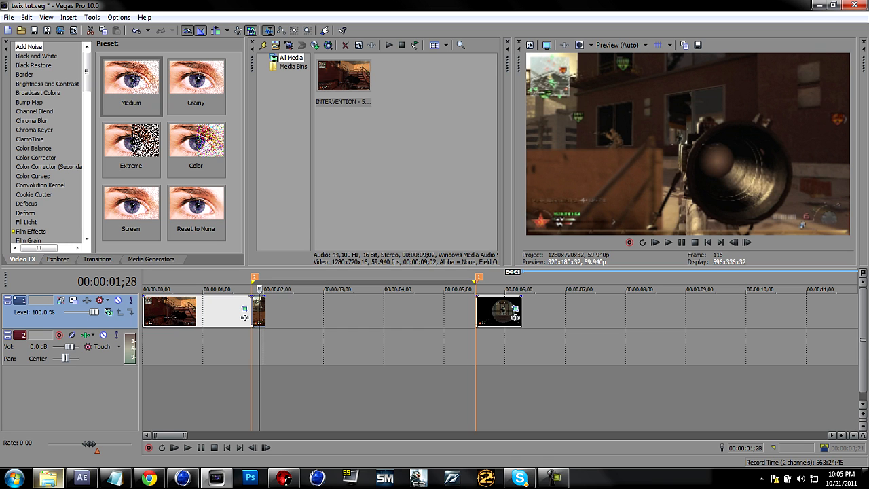
Step: Search the Videos library for "twix tut" and import tut twix done.mov into the Vegas project media
left_click(48, 477)
left_click(638, 135)
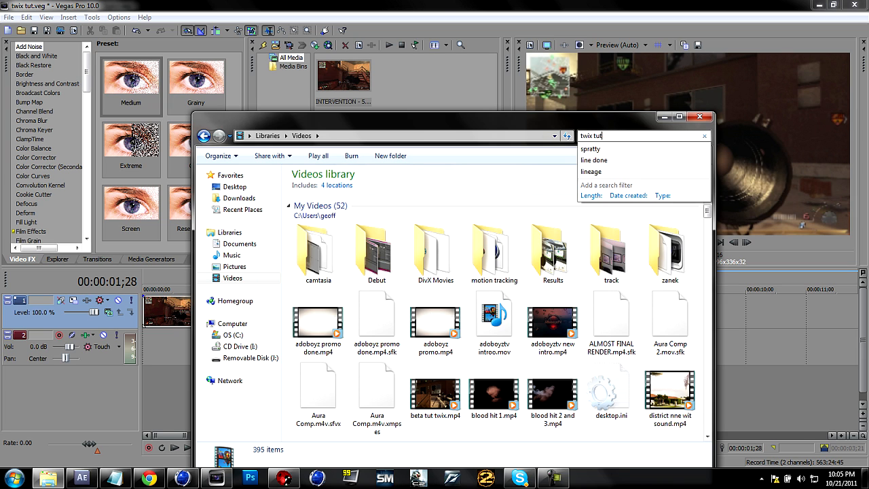
left_click(559, 234)
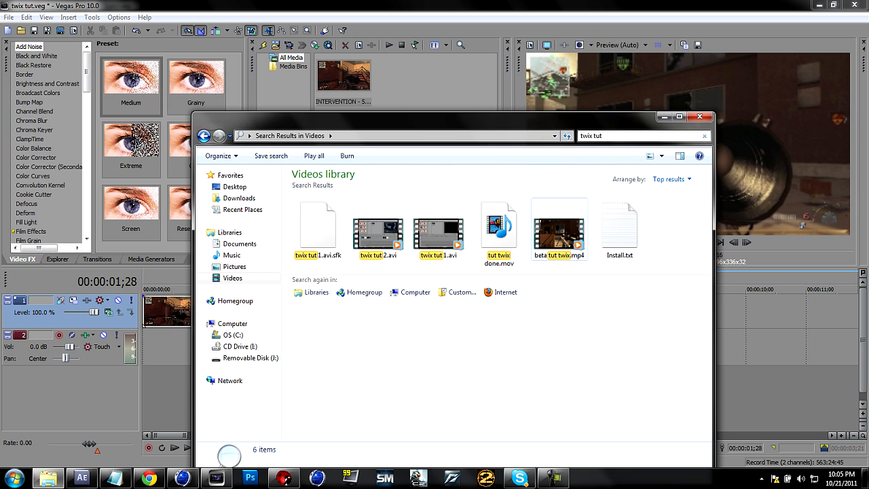
left_click(499, 234)
left_click_drag(499, 234, 407, 88)
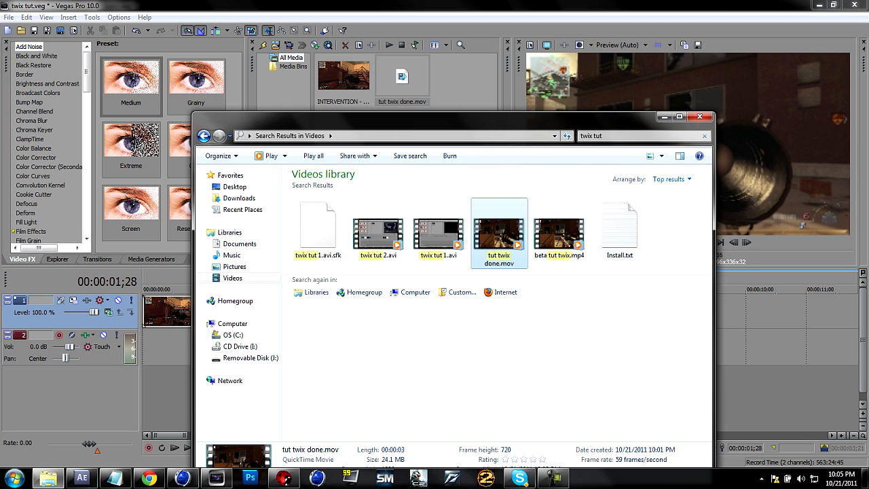
left_click(460, 87)
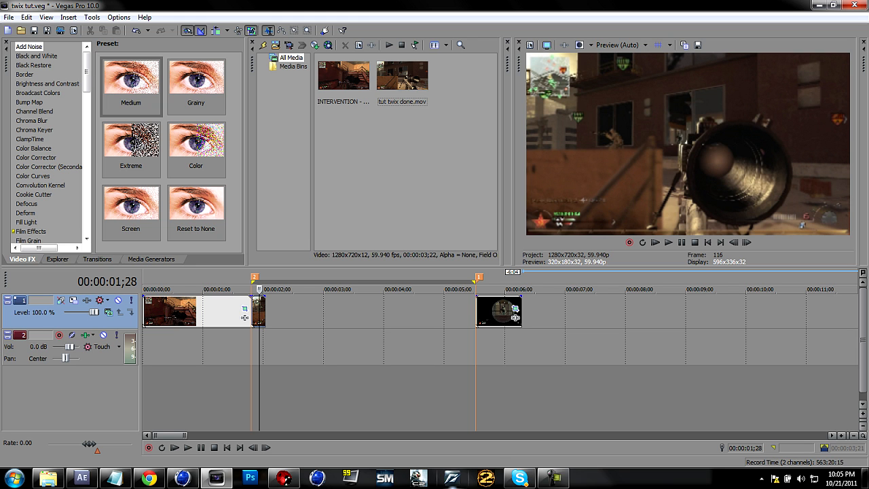
left_click(47, 477)
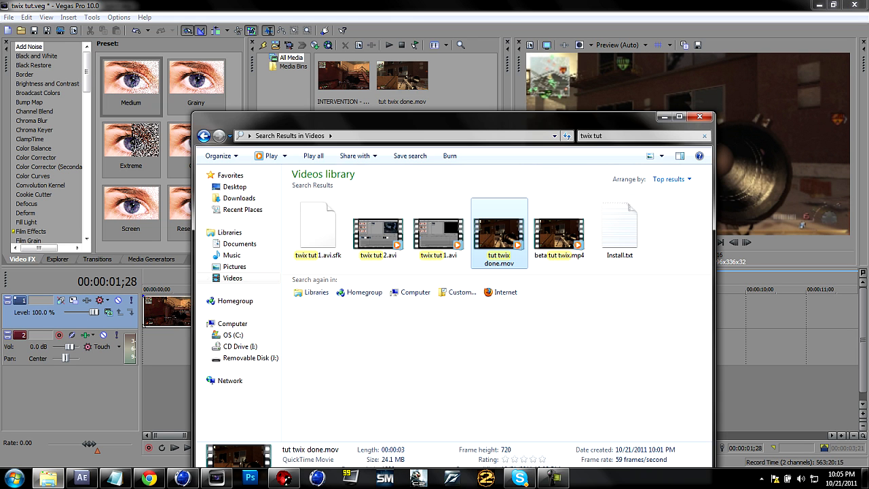
left_click(662, 116)
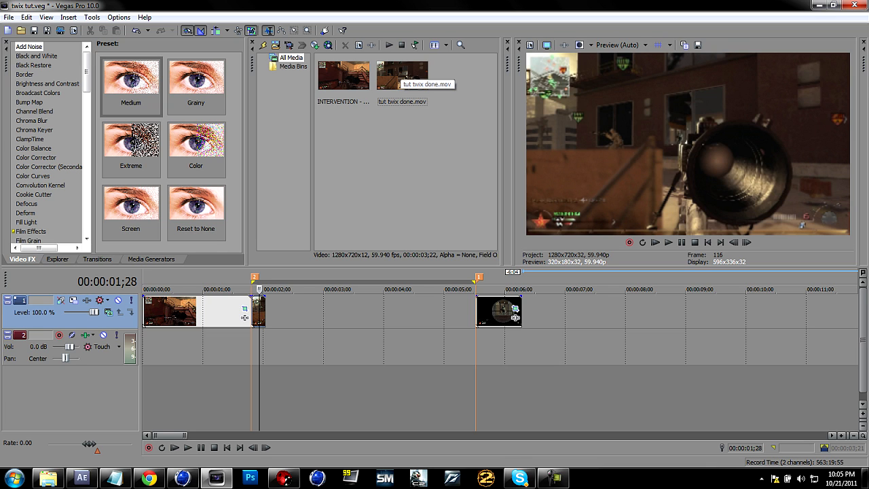
Step: Delete the short original clip after marker 2 and place tut twix done.mov in the gap between markers 2 and 1
left_click(257, 312)
key("Delete")
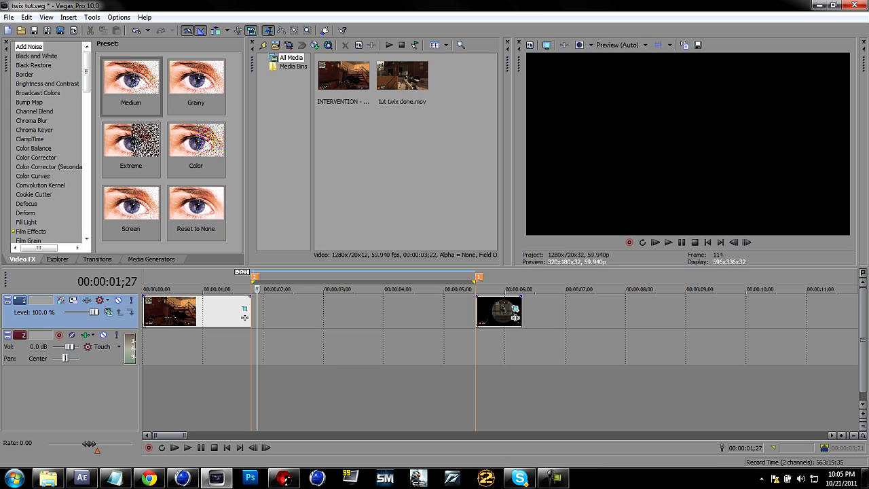
left_click(399, 73)
left_click_drag(399, 73, 252, 312)
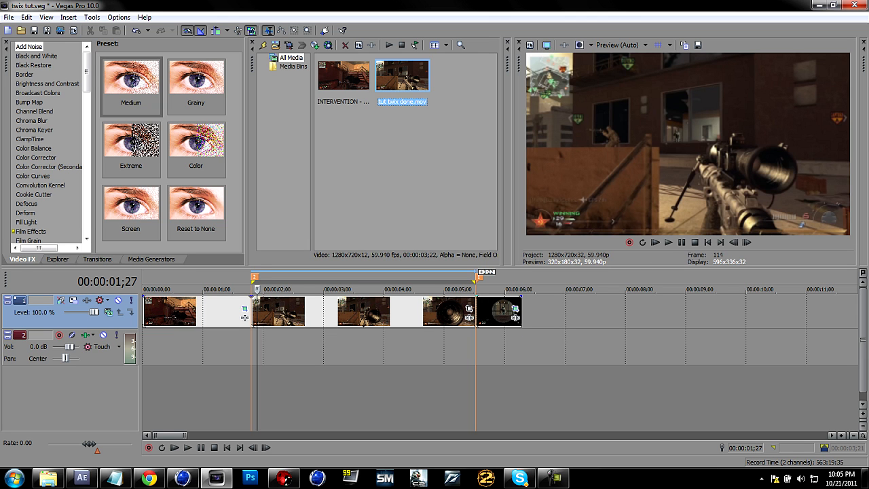
Step: Step frame by frame to 00:00:05;15 near the end of the slow-motion clip and shift the final clip slightly later to open a gap
left_click(470, 312)
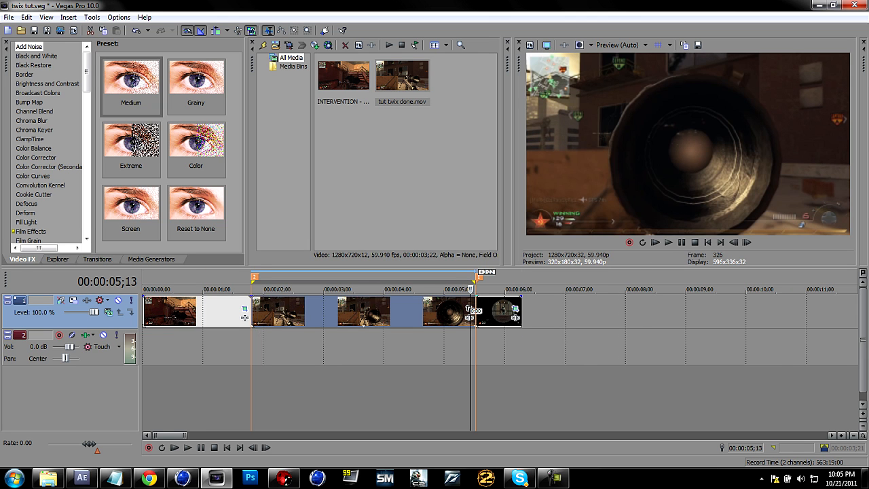
scroll(471, 312, "up", 3)
key("Right")
key("Right")
key("Right")
key("Right")
key("Right")
key("Right")
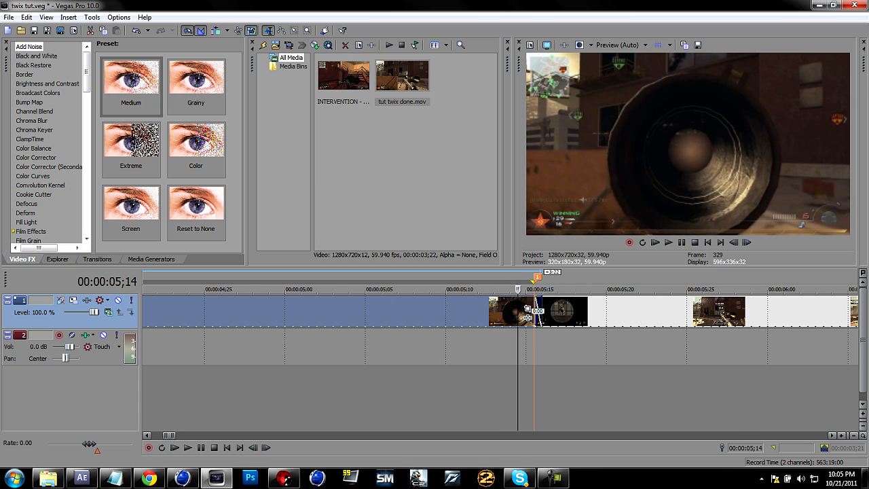
key("Left")
scroll(534, 312, "down", 1)
left_click_drag(577, 313, 587, 312)
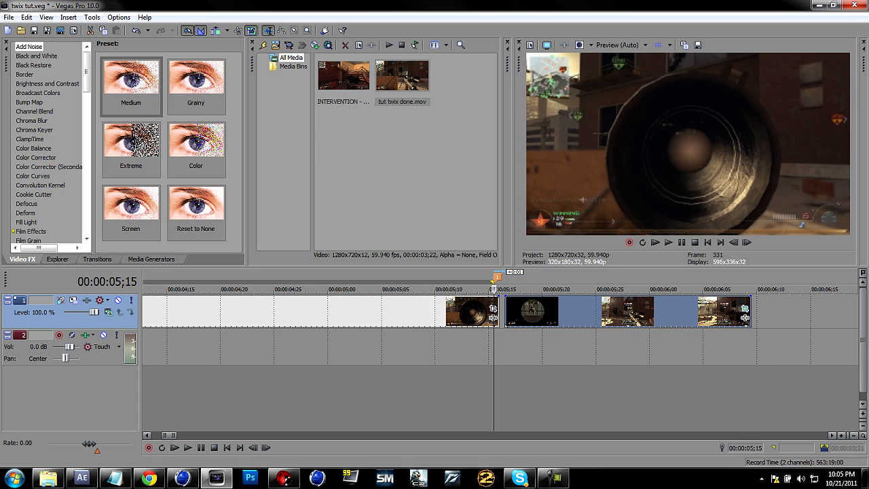
Step: Split the slow-motion clip at 00:00:05;15, delete the leftover piece after the cut, and move the final clip up against it
scroll(587, 312, "down", 1)
scroll(494, 312, "up", 3)
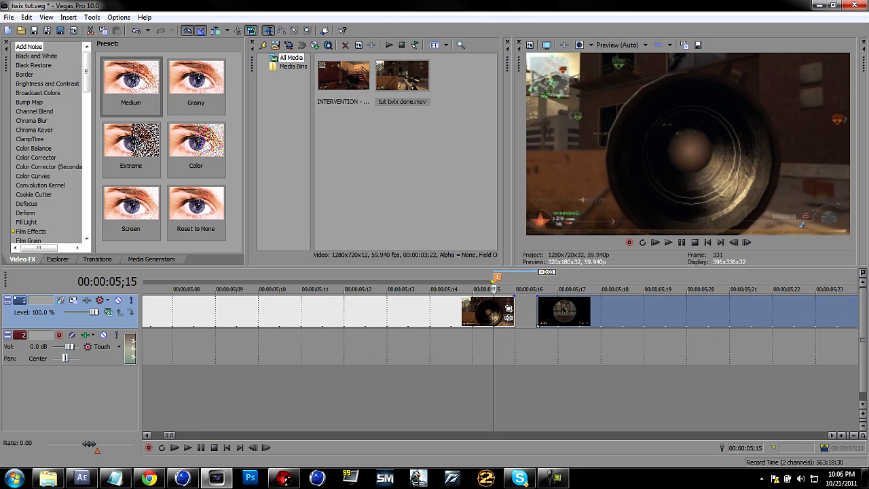
key("s")
key("Delete")
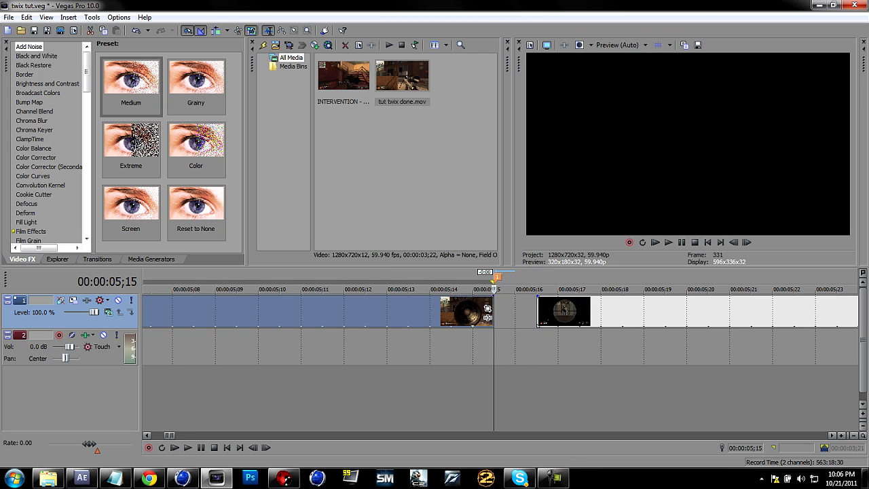
left_click_drag(581, 312, 537, 312)
scroll(538, 313, "down", 5)
scroll(537, 312, "down", 3)
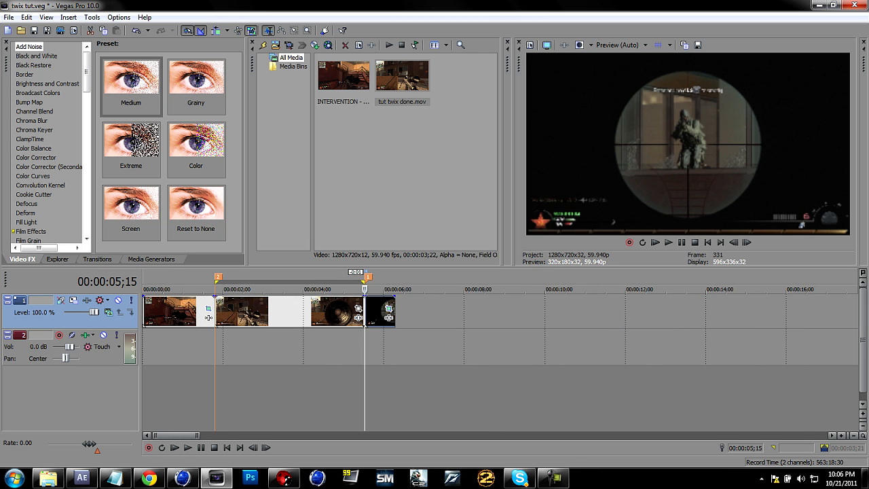
Step: Play the edit from the start to check both joins around the slow-motion clip
left_click(226, 448)
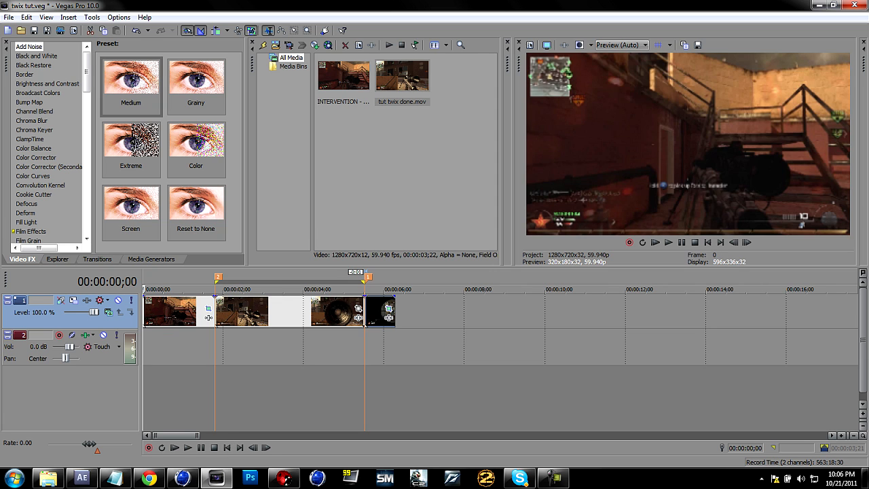
left_click(622, 45)
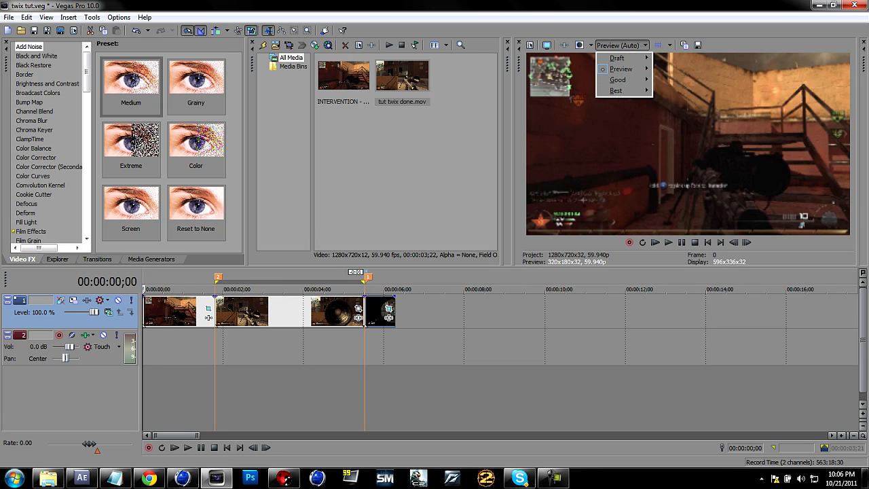
left_click(163, 346)
left_click_drag(163, 289, 143, 290)
key("space")
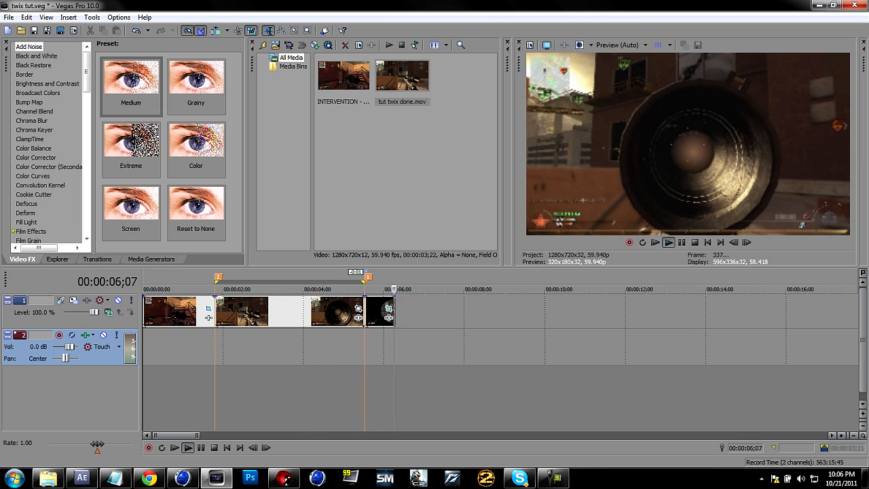
left_click(201, 447)
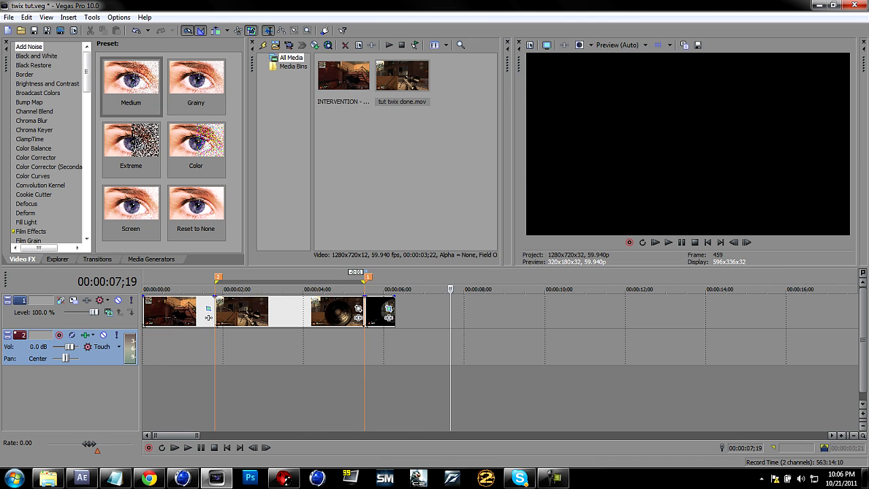
Step: Extend the end of the final clip to about 00:00:08;00 and play the edit from the start
left_click(376, 311)
left_click_drag(395, 312, 464, 313)
left_click(227, 447)
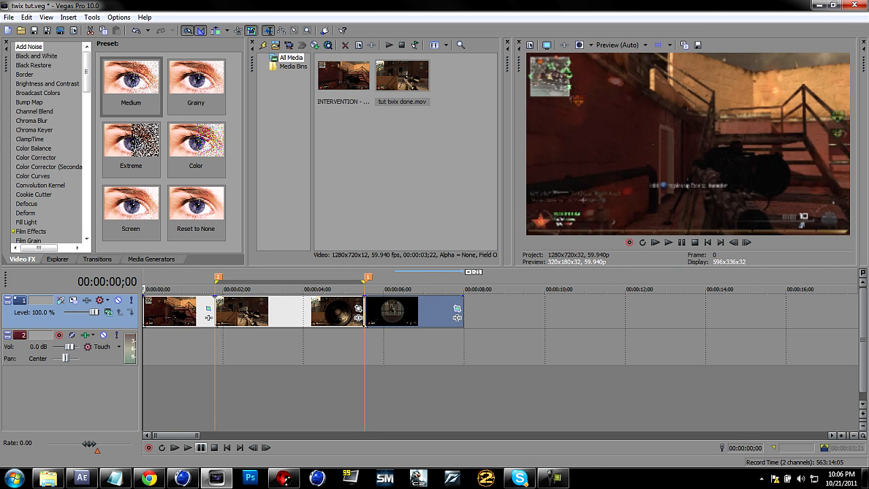
left_click(188, 447)
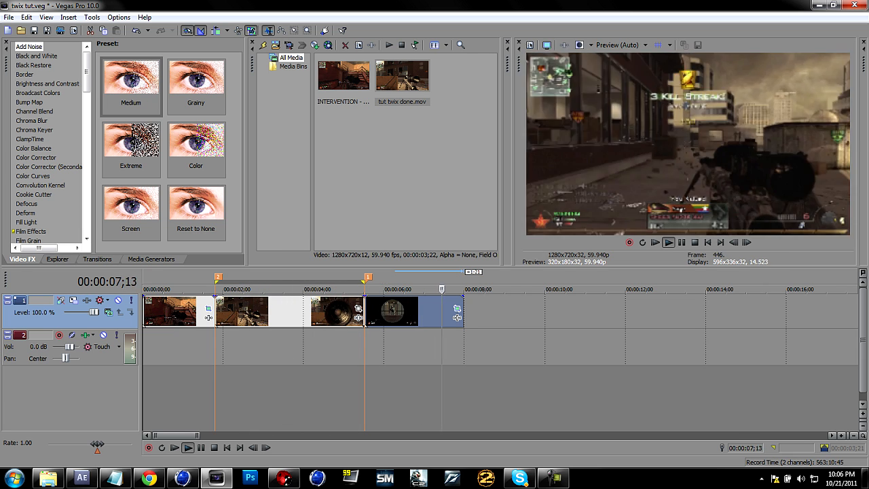
key("space")
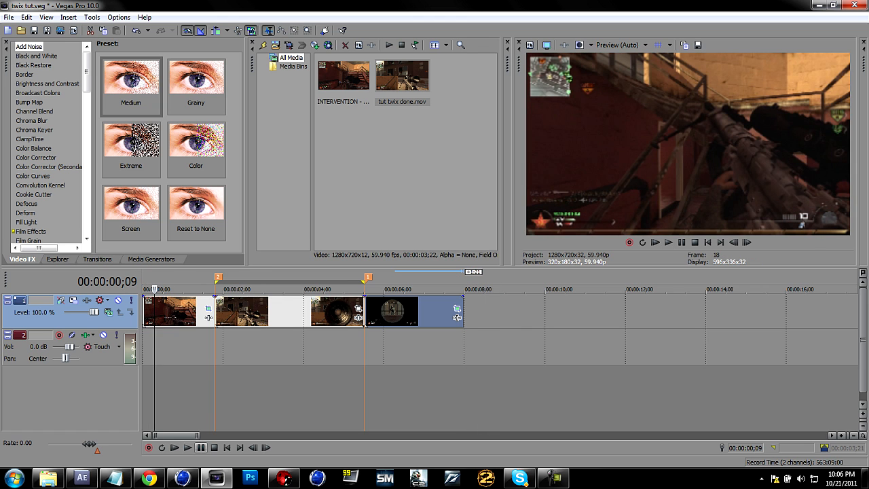
Step: Set the video preview quality to Draft (Quarter) and play the edit again
mouse_move(617, 58)
left_click(675, 90)
key("space")
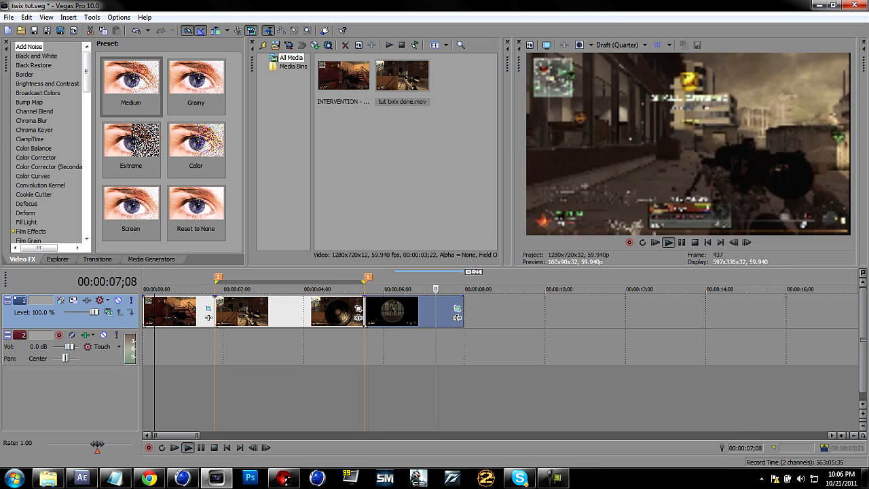
key("Return")
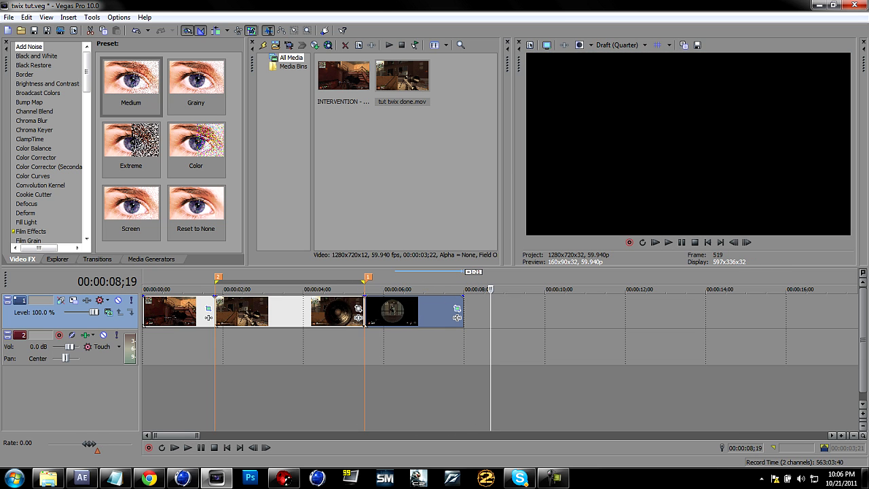
Step: Trim the end of the final clip back to 00:00:07;04
left_click(300, 312)
left_click_drag(300, 289, 430, 289)
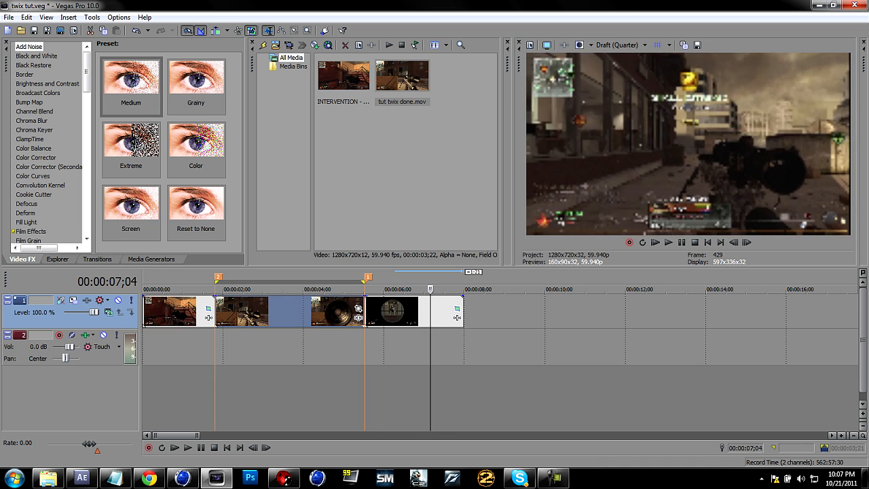
left_click_drag(457, 317, 423, 317)
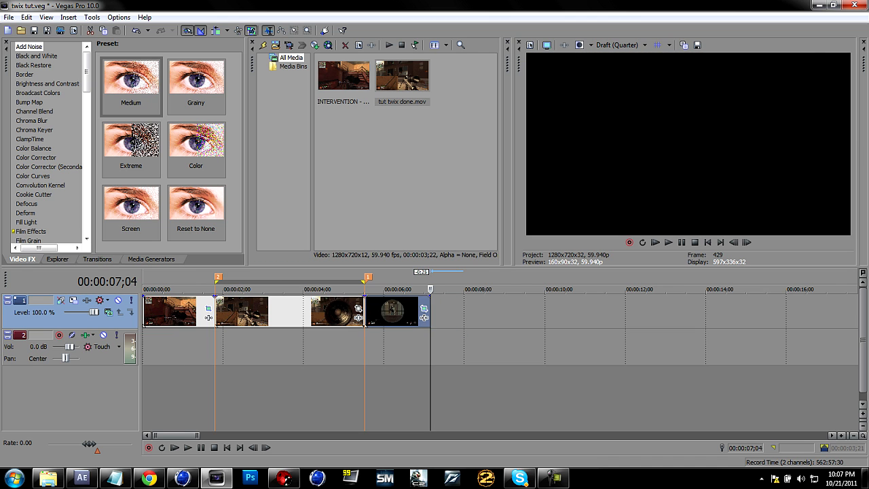
left_click(178, 347)
left_click(260, 347)
left_click_drag(260, 289, 178, 289)
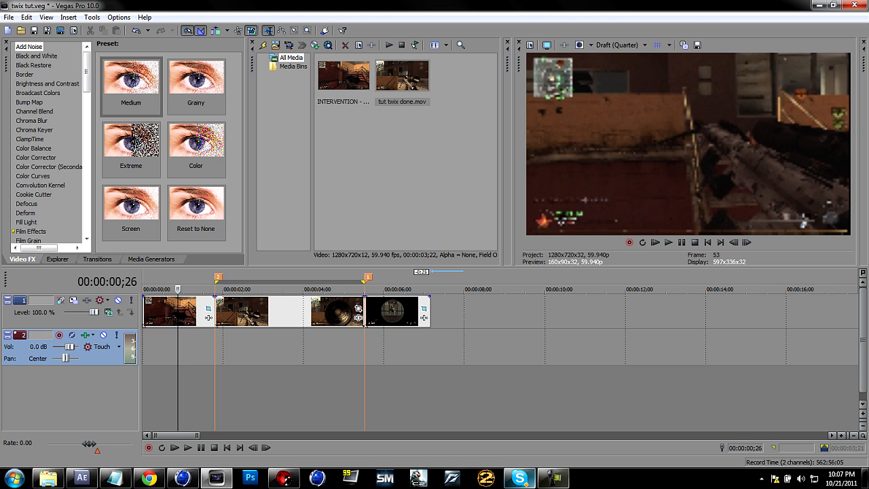
left_click(554, 477)
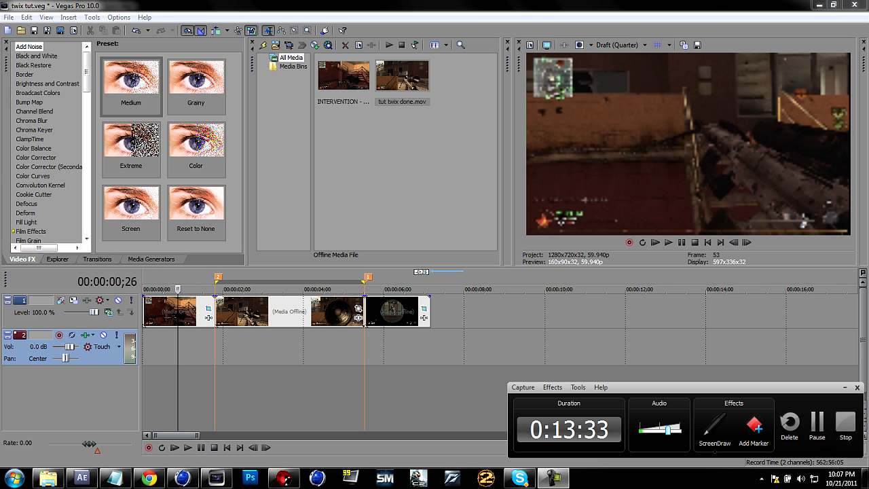